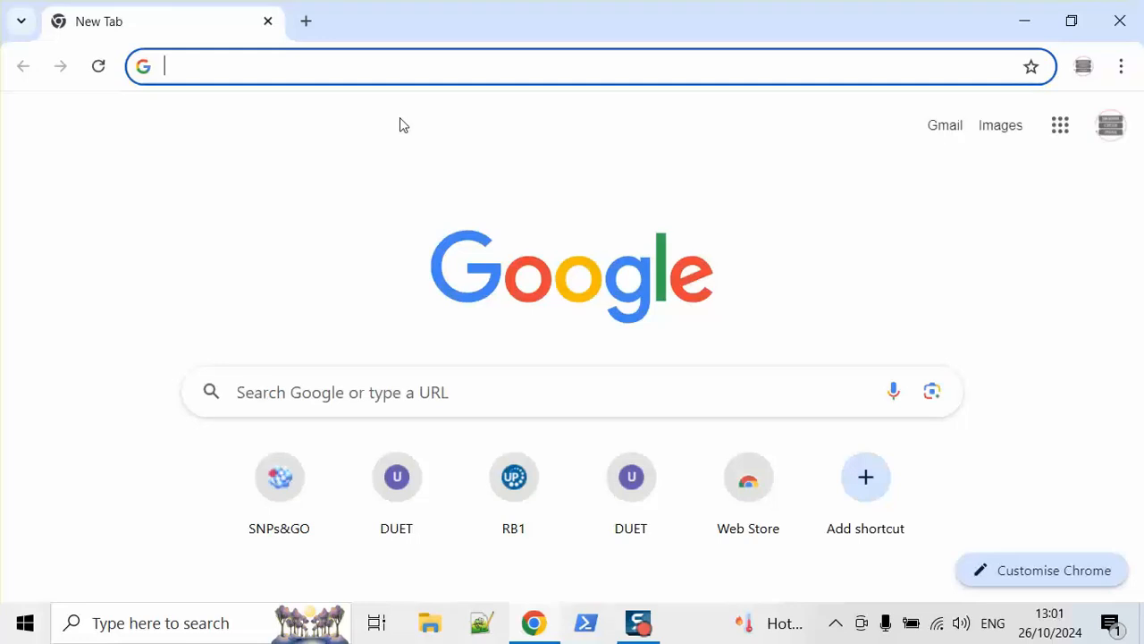
Step: Paste the SNPs&GO 3d URL to load its prediction page from snps.biofold.org
type("https://snps.biofold.org/snps-and-go/snps-and-go-3d.html")
key("Return")
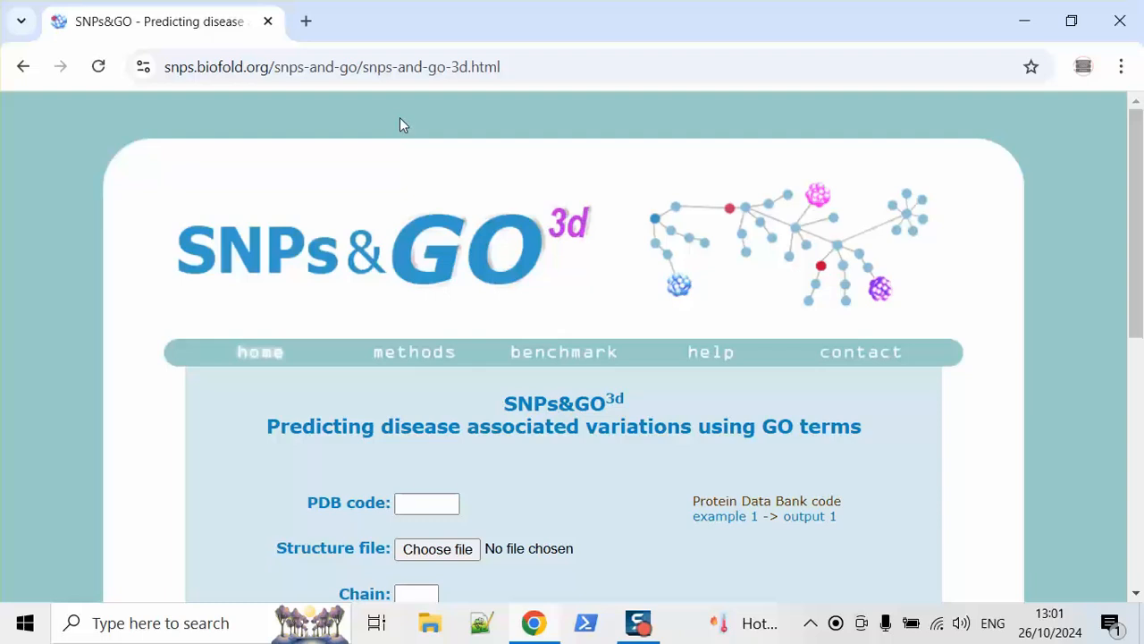
right_click(707, 347)
scroll(791, 51, "up", 1)
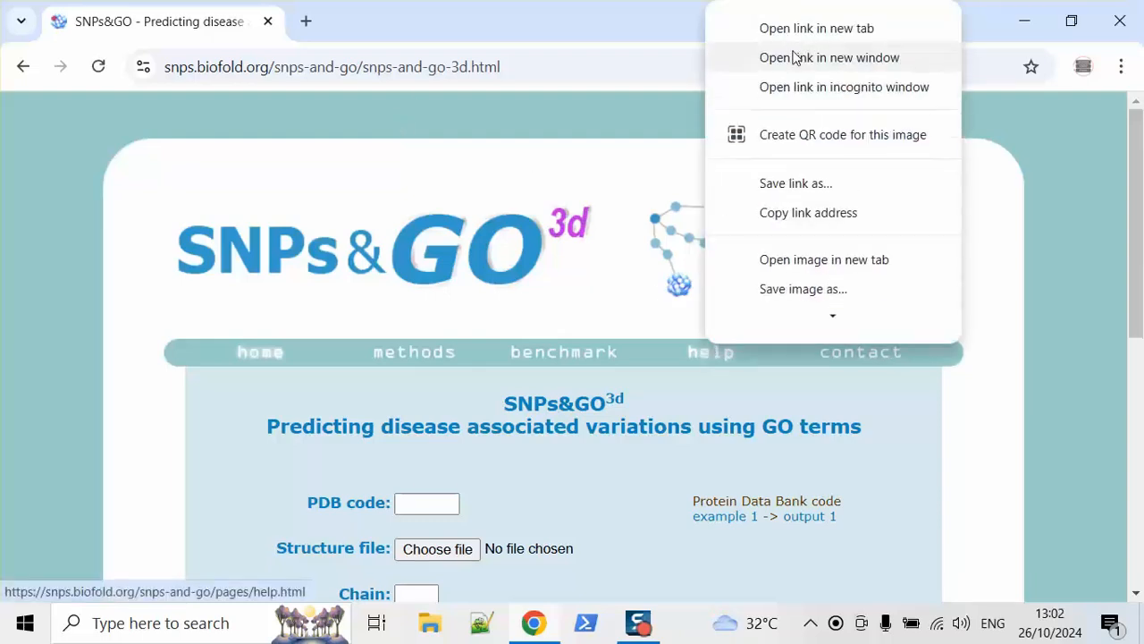
left_click(792, 28)
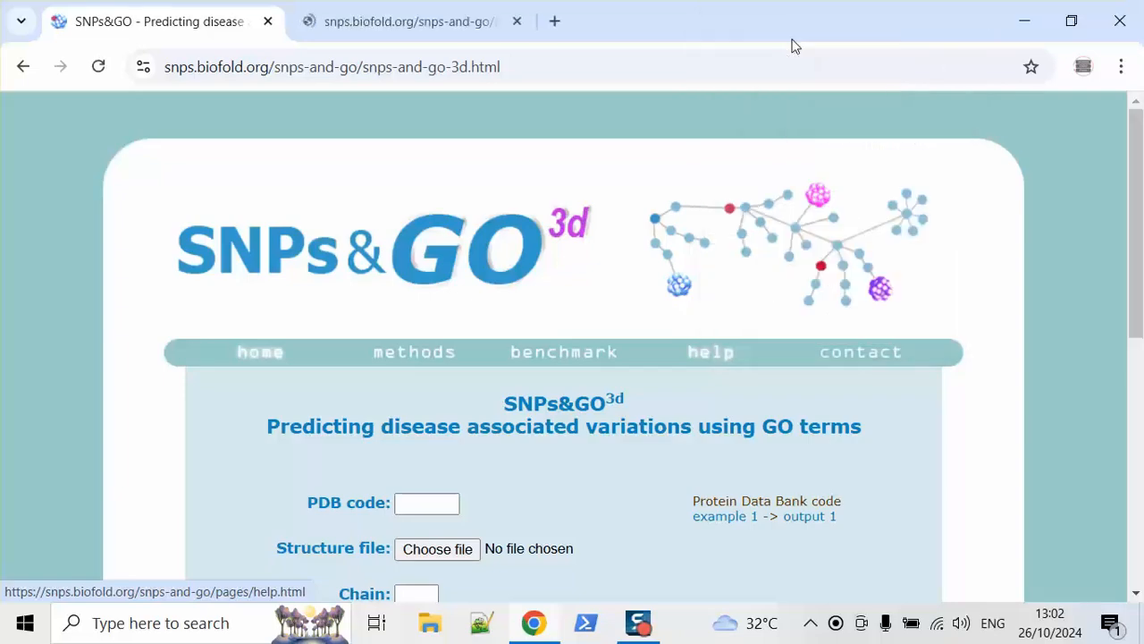
left_click(452, 10)
left_click_drag(1140, 188, 1140, 367)
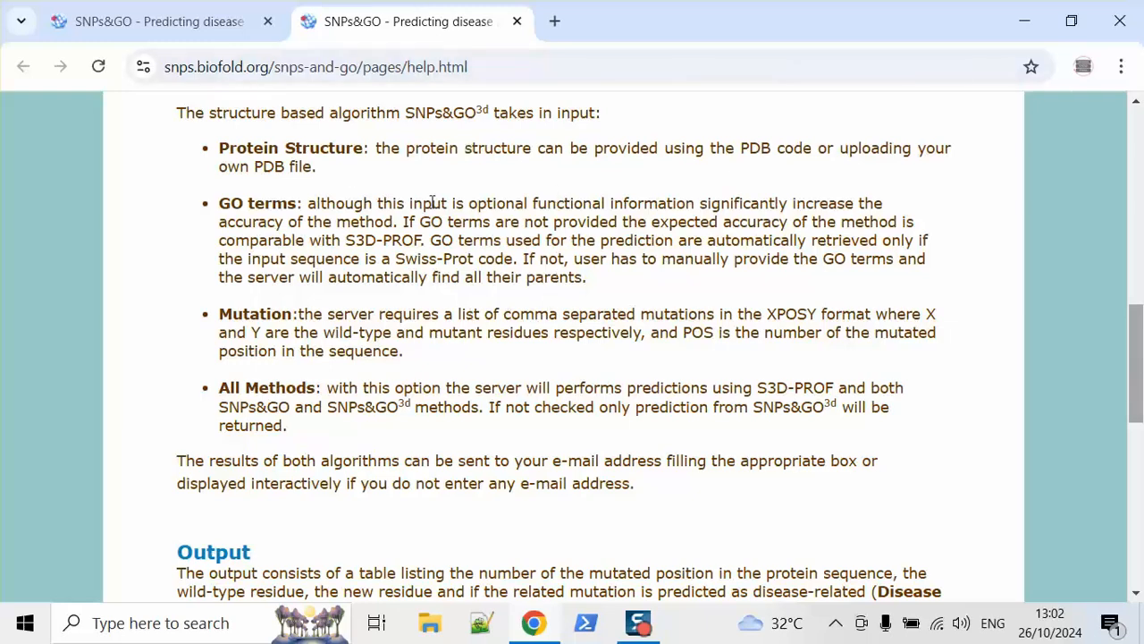
left_click(517, 22)
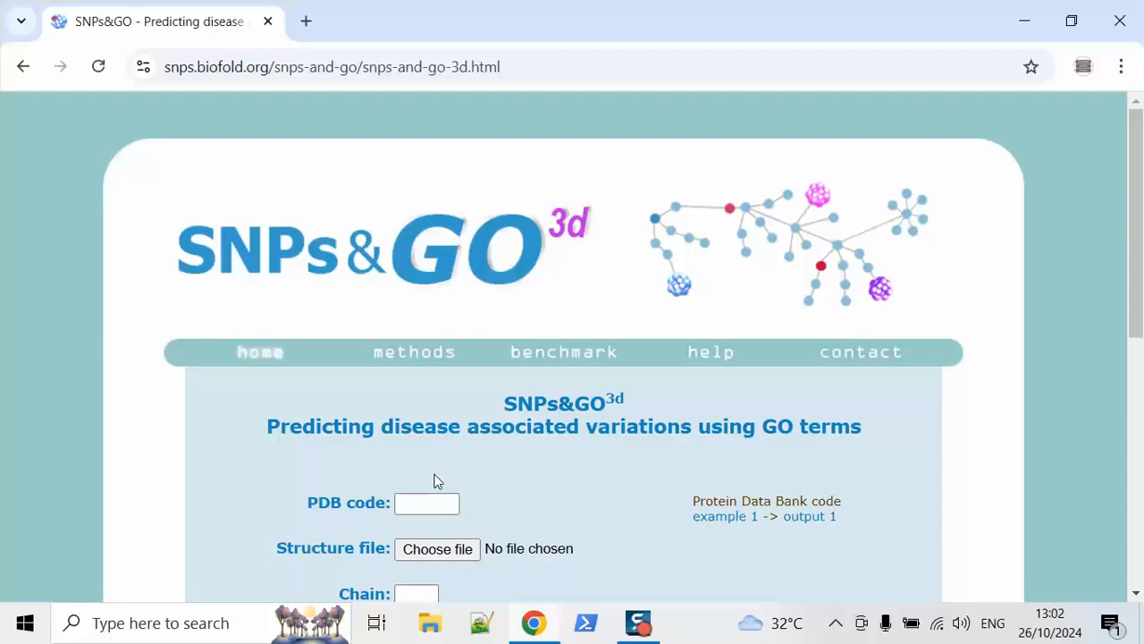
left_click(426, 500)
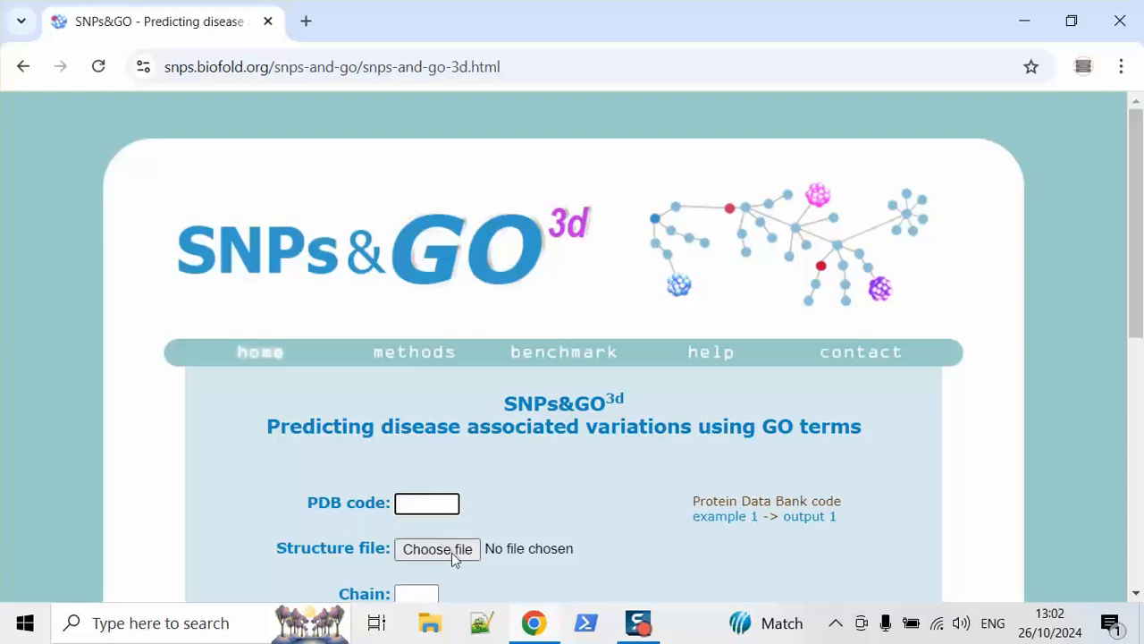
scroll(1128, 215, "down", 4)
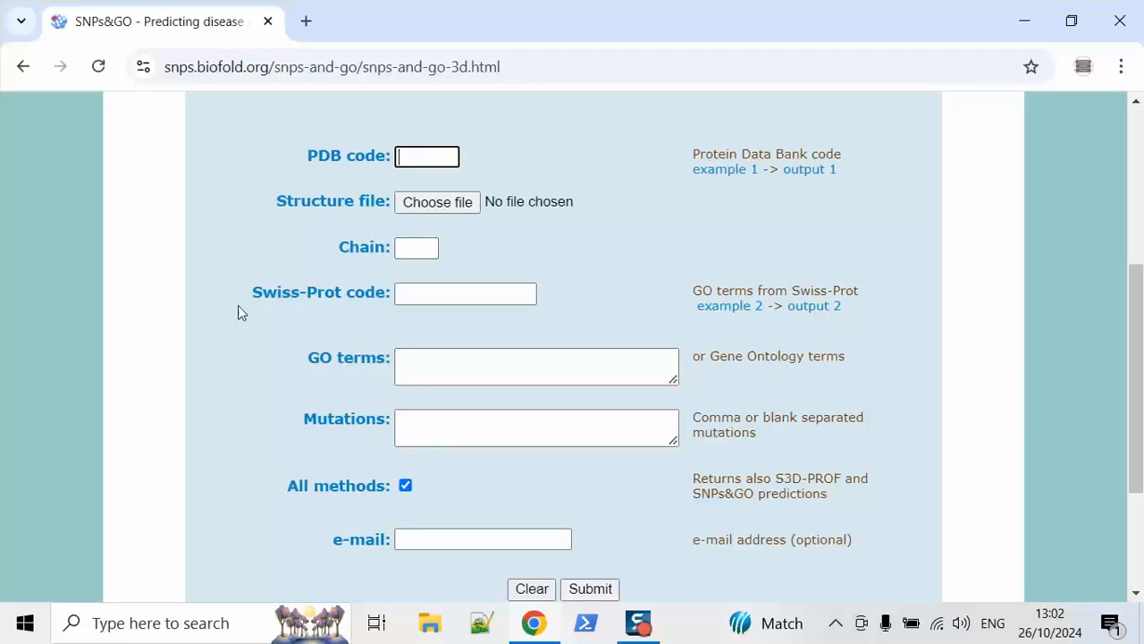
left_click_drag(250, 296, 395, 301)
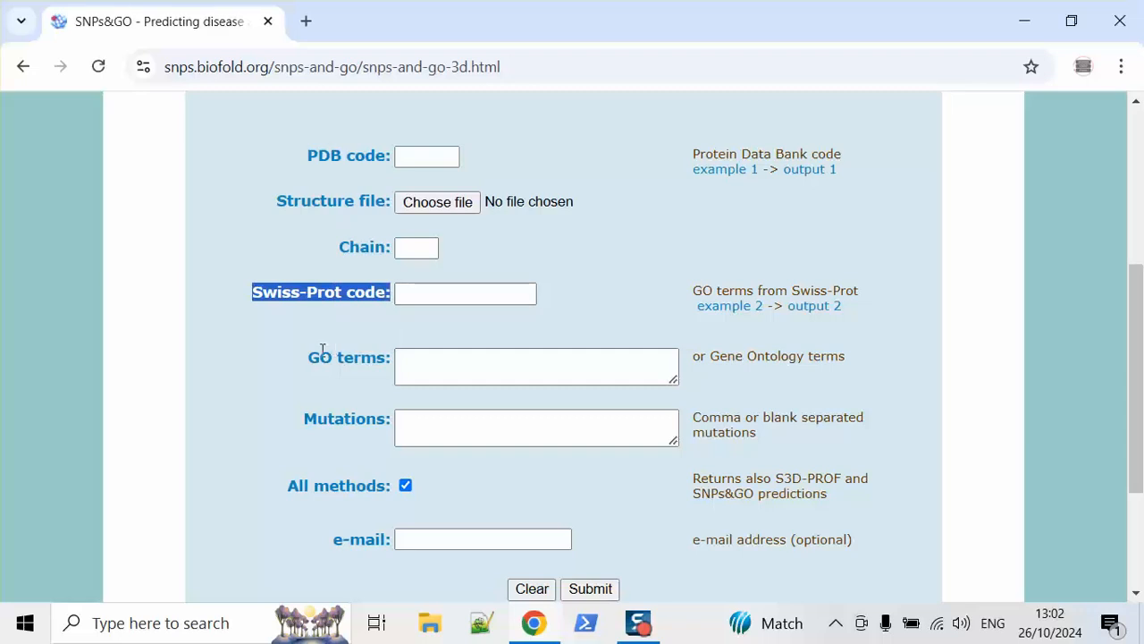
left_click_drag(308, 357, 390, 360)
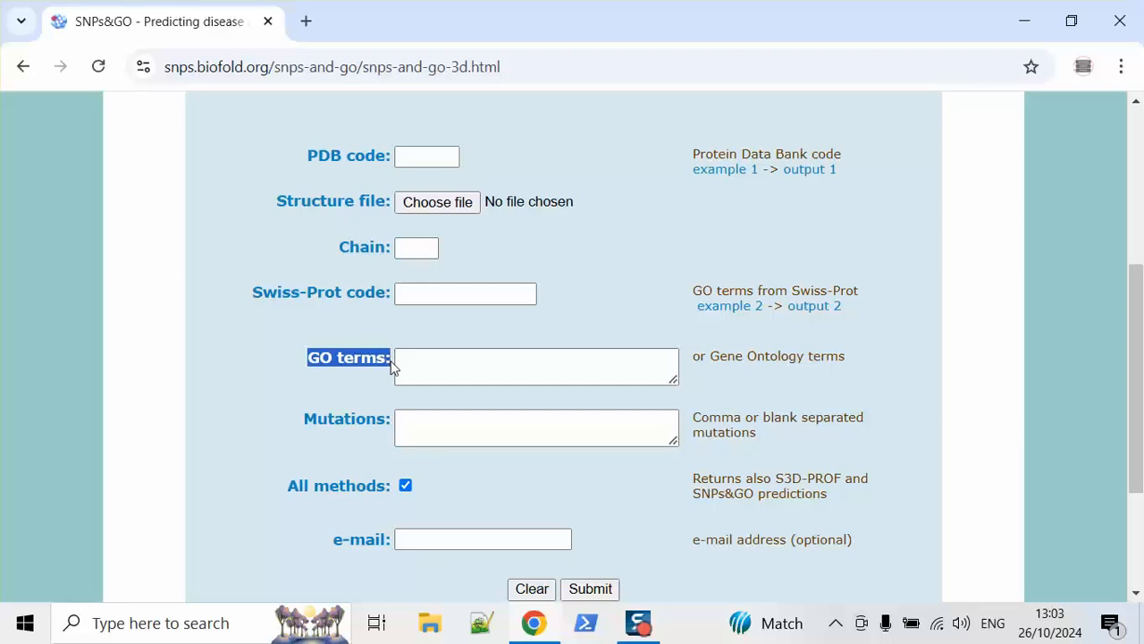
left_click_drag(257, 293, 379, 297)
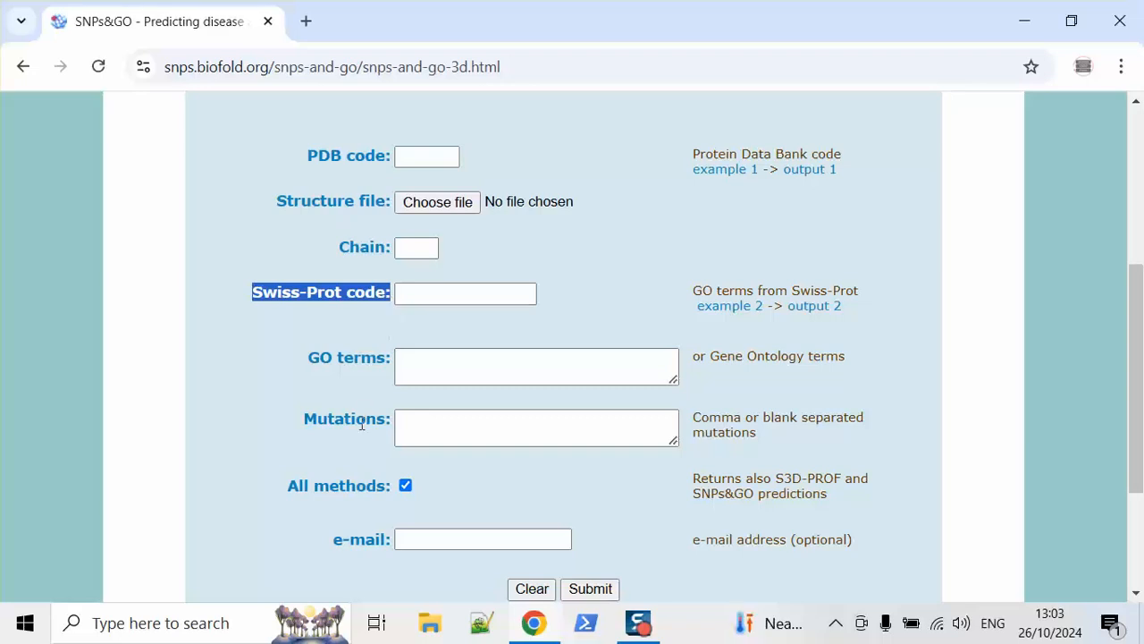
left_click_drag(310, 357, 411, 364)
left_click(411, 364)
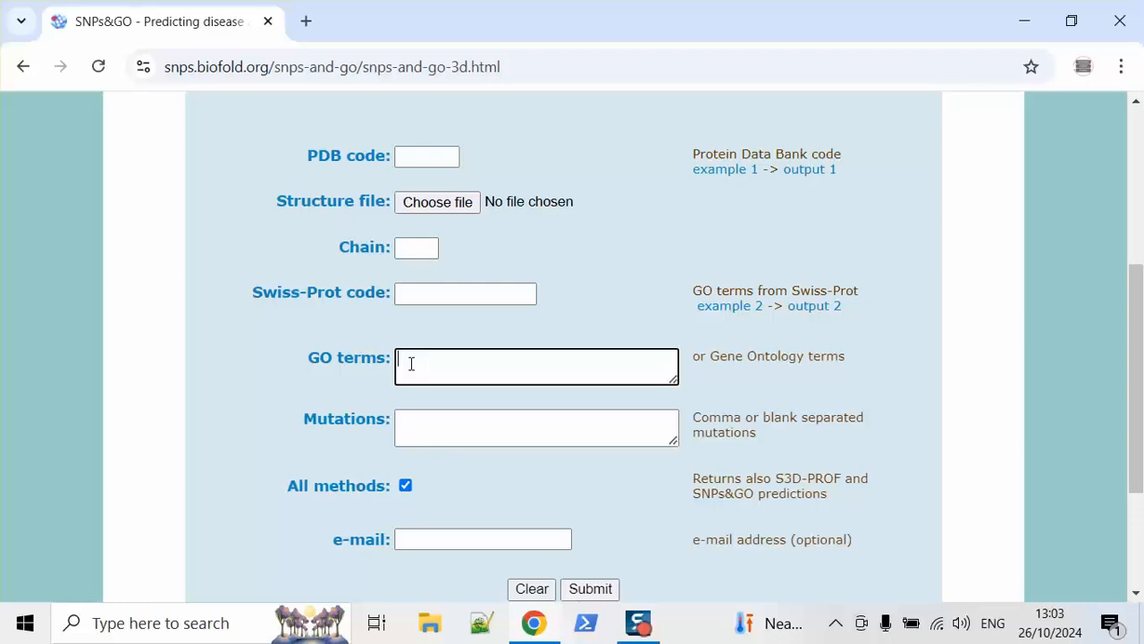
left_click_drag(303, 421, 408, 423)
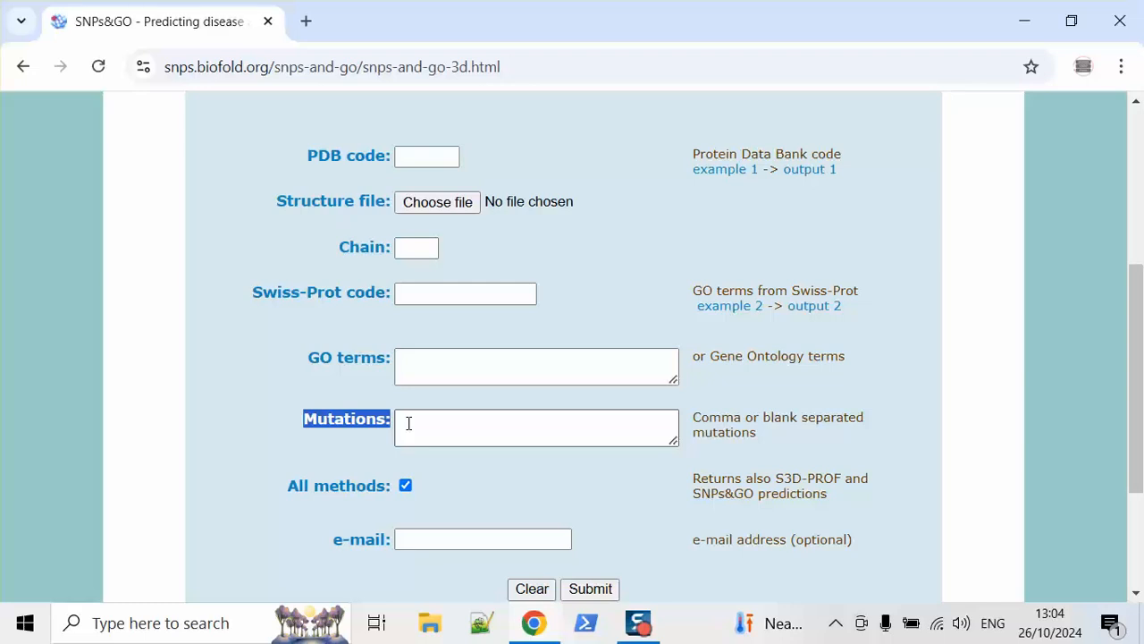
Step: In a new tab, reach uniprot.org through a Google search and search UniProtKB for RB1
left_click(305, 21)
type("unip")
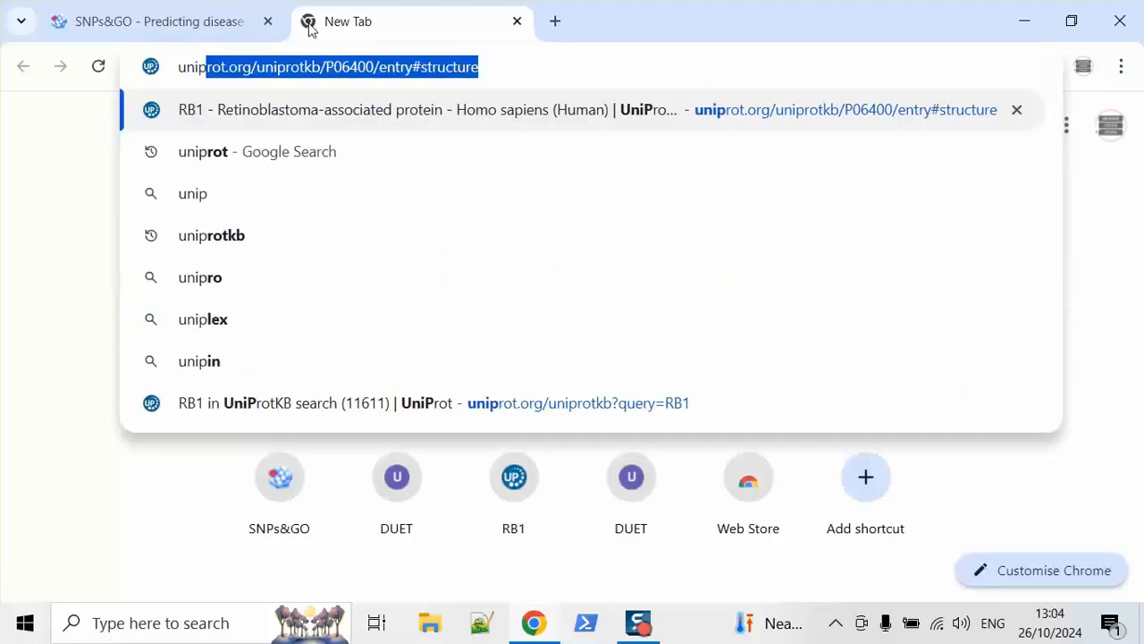
type("rot")
key("Return")
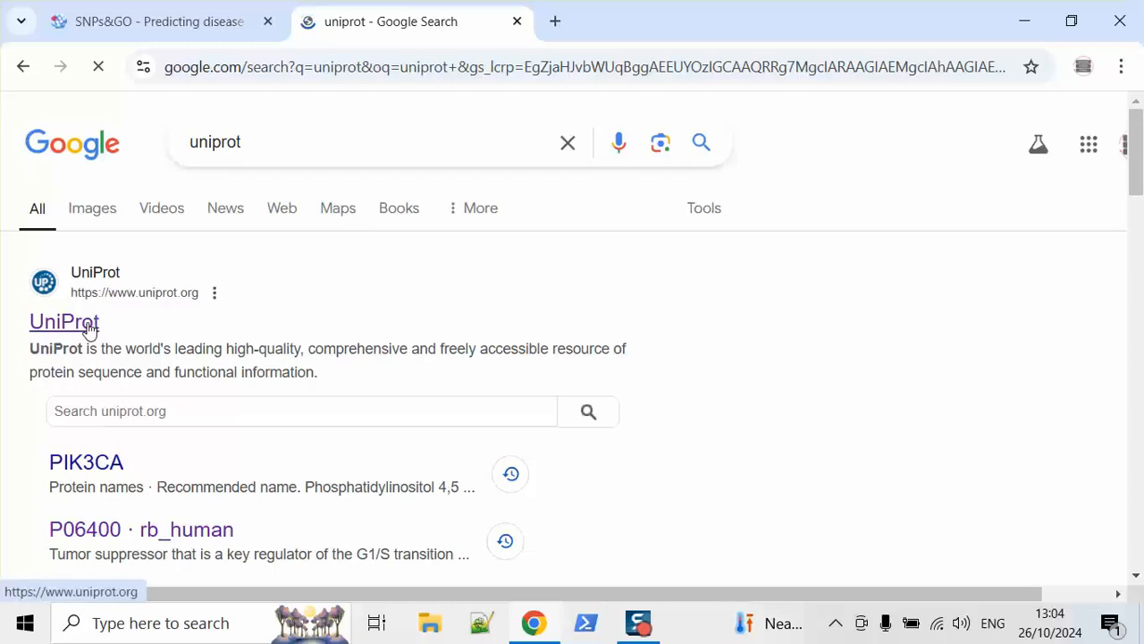
left_click(87, 327)
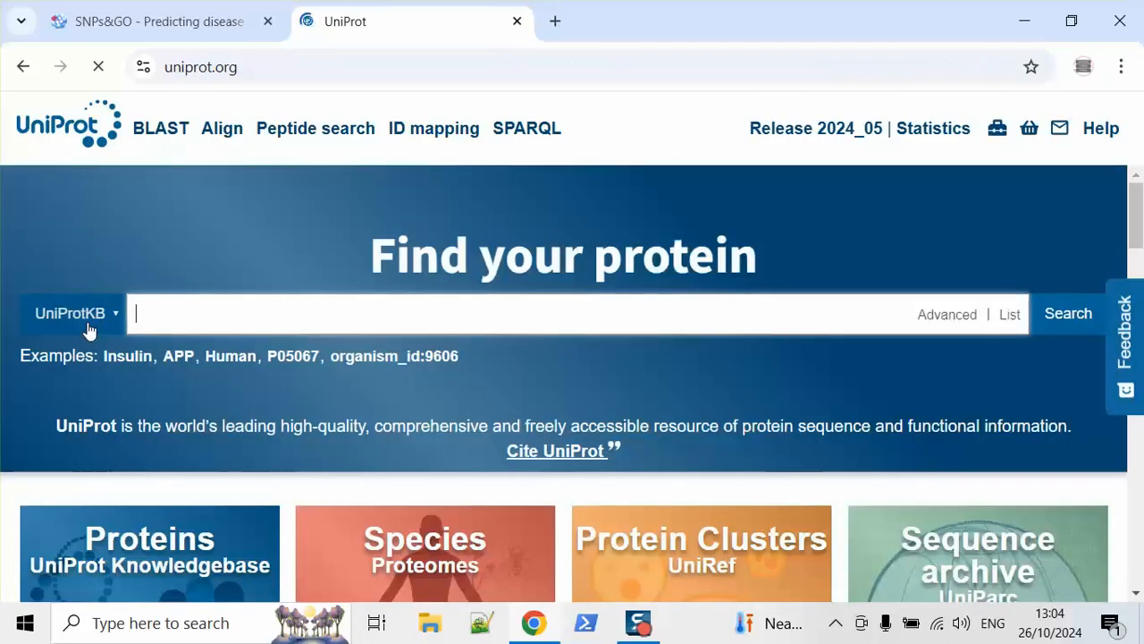
left_click(208, 308)
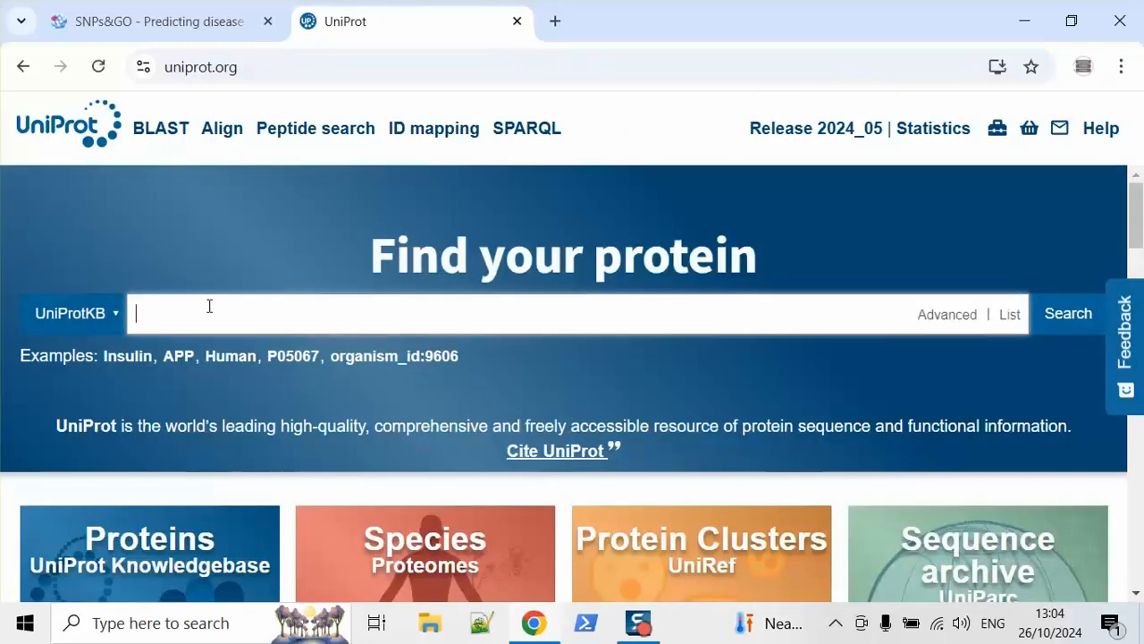
type("RB1")
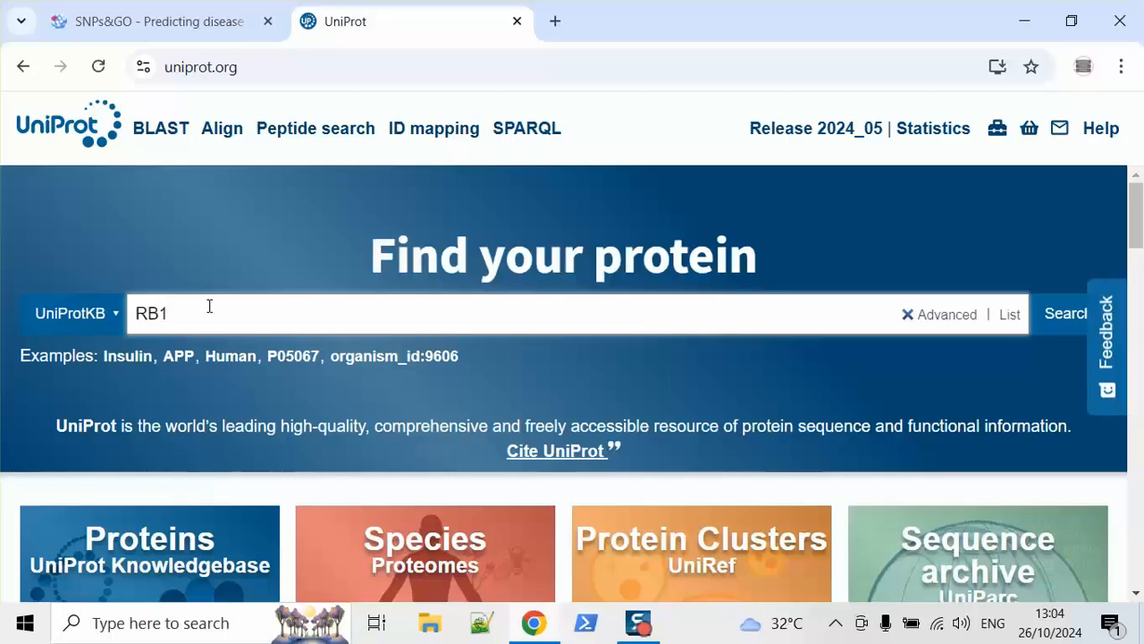
key("Return")
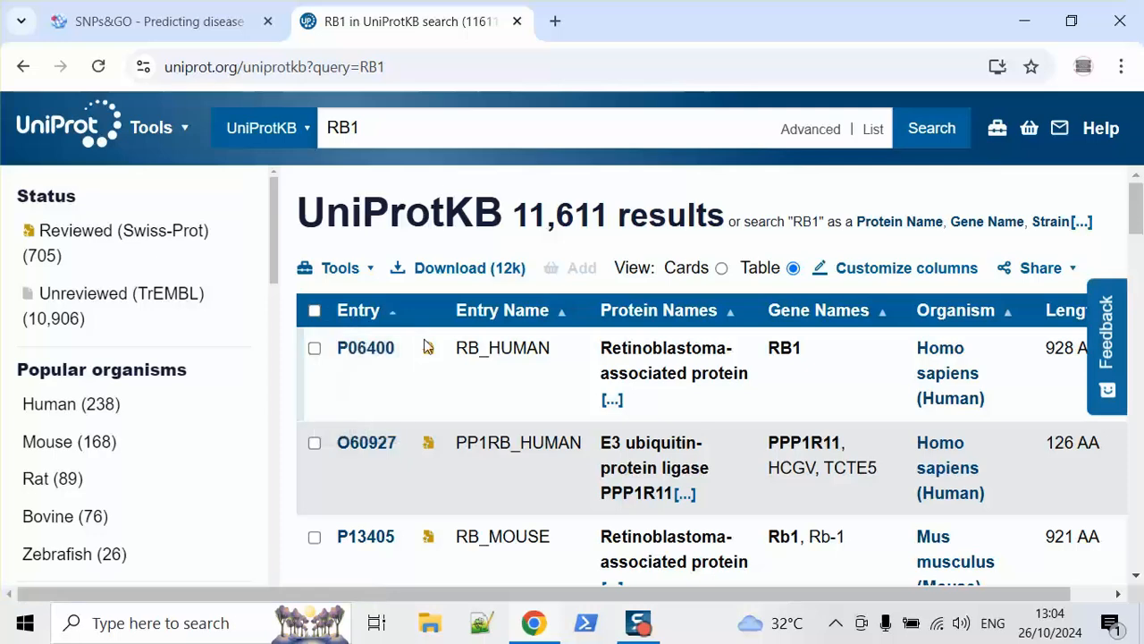
Step: Open the P06400 RB_HUMAN entry and review its Structure table from 1AD6 down to 2QDJ
left_click(377, 355)
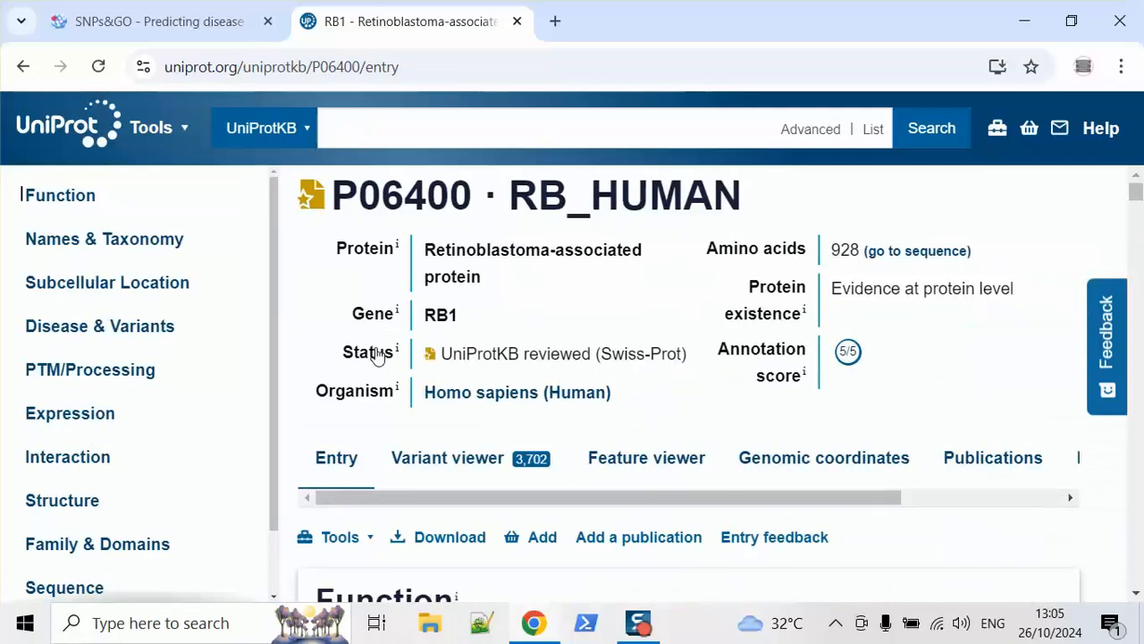
left_click(75, 502)
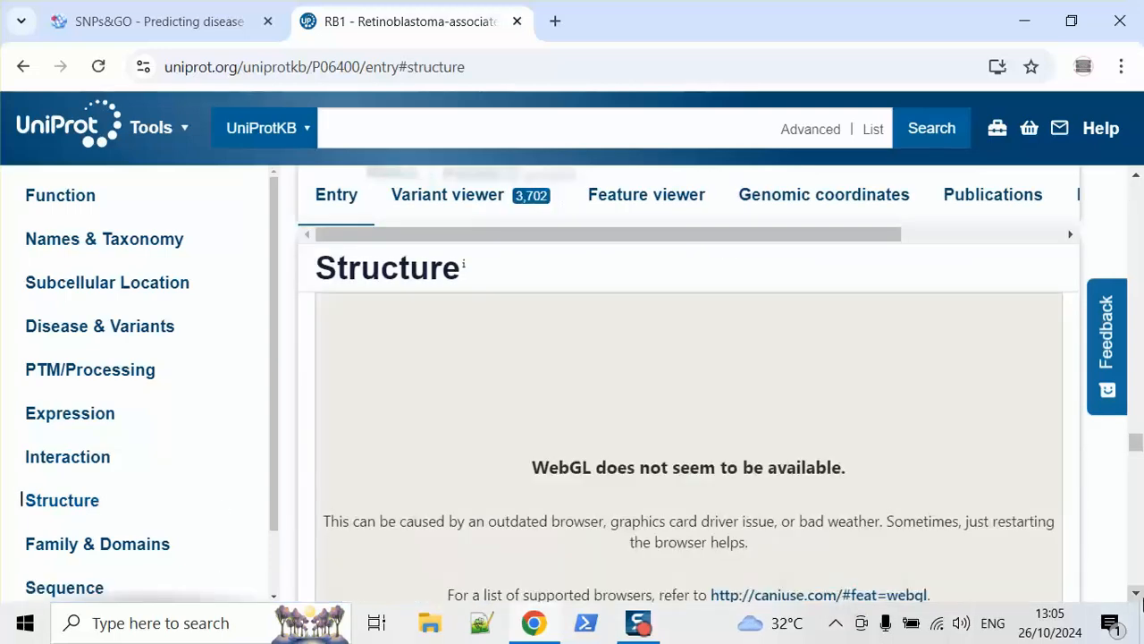
scroll(1140, 597, "down", 7)
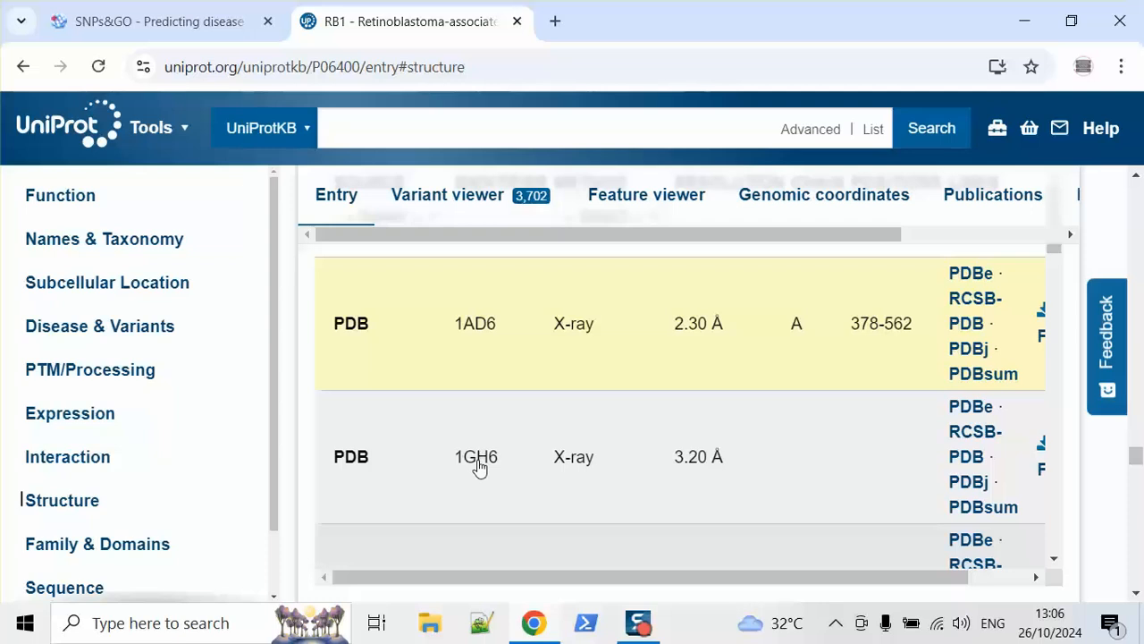
left_click_drag(848, 334, 914, 337)
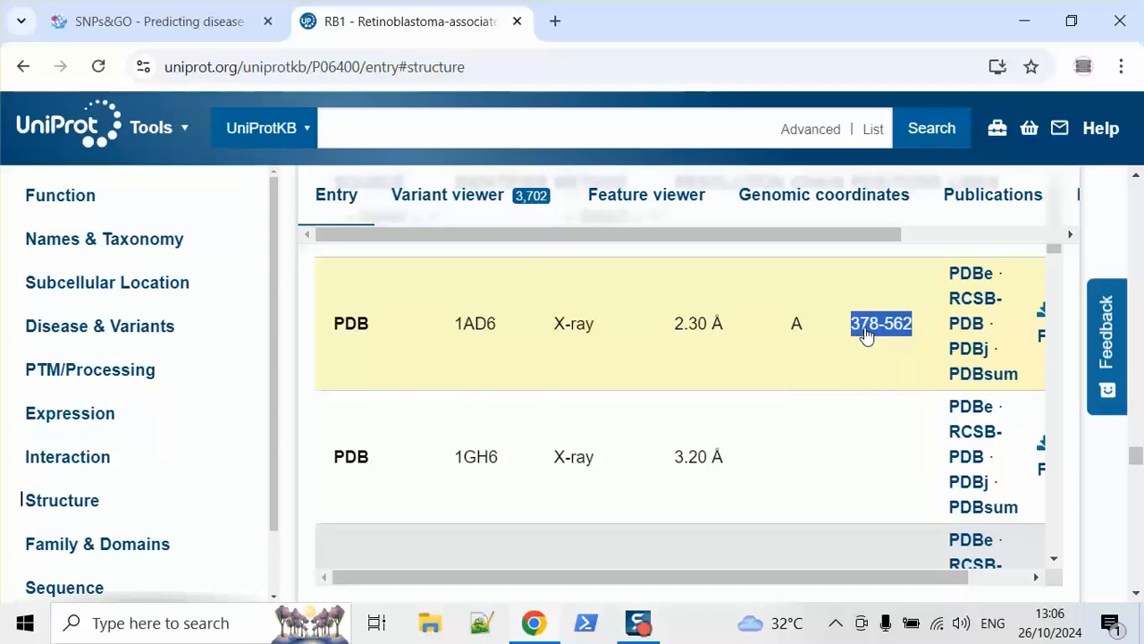
left_click(1137, 177)
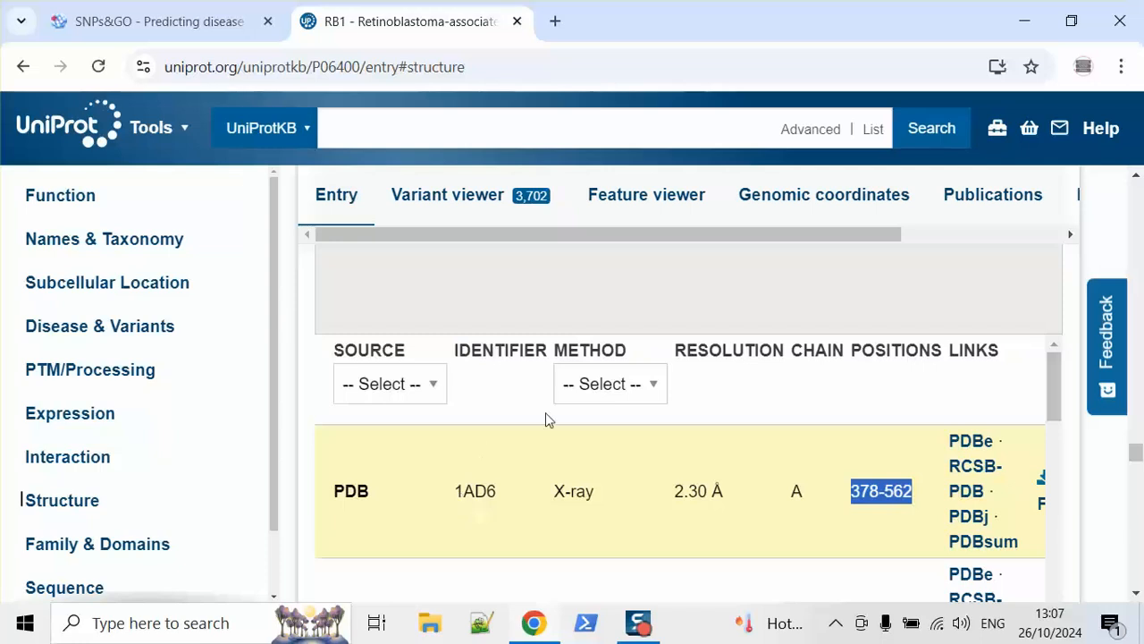
left_click_drag(1056, 375, 1052, 551)
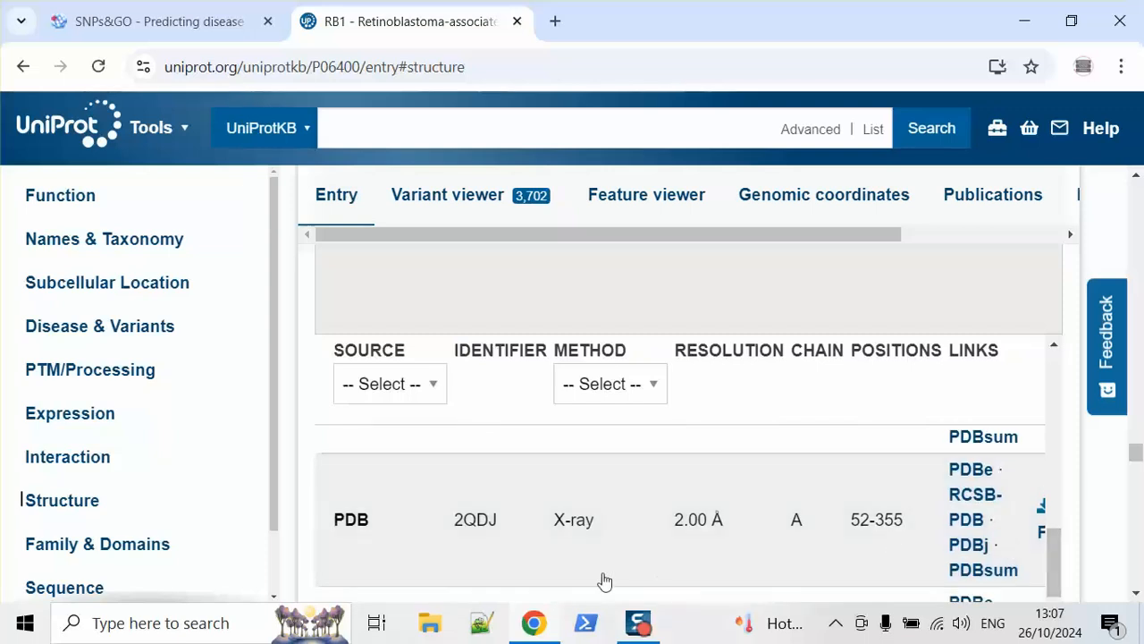
Step: Open the 2QDJ RCSB PDB page in a new tab and download it as 2qdj.pdb
right_click(970, 493)
left_click(826, 285)
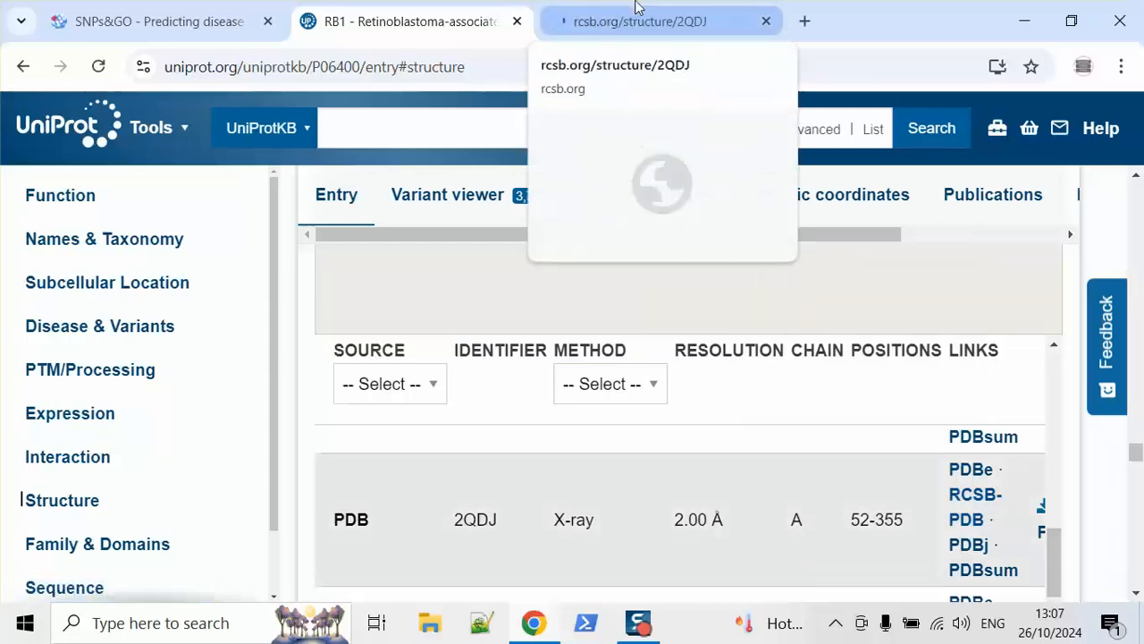
left_click(638, 9)
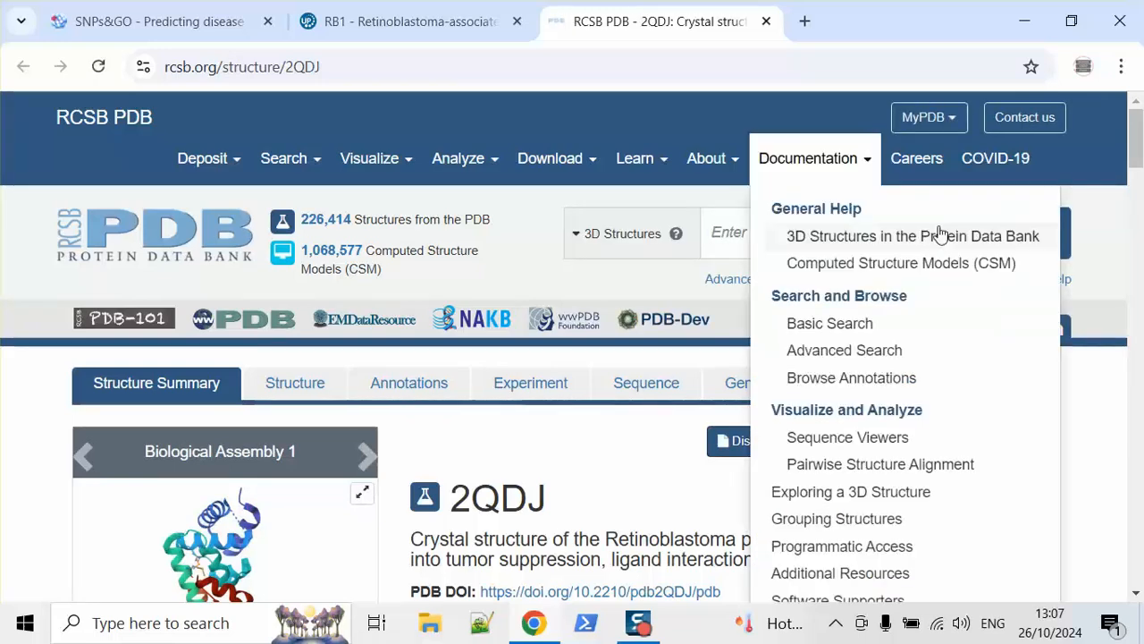
scroll(970, 353, "down", 1)
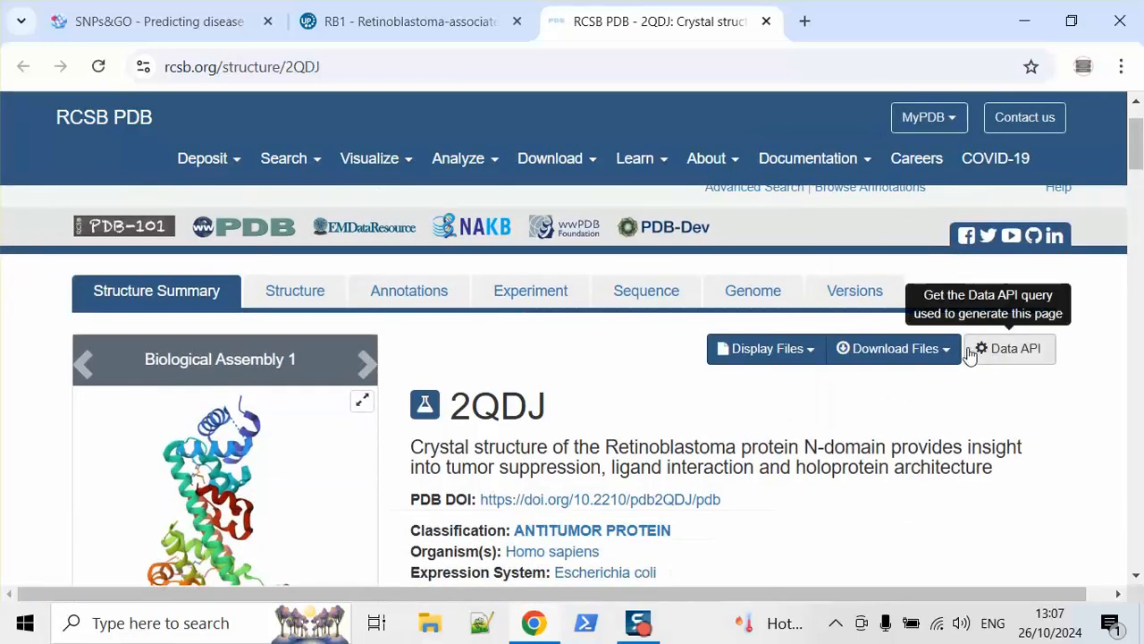
left_click(945, 353)
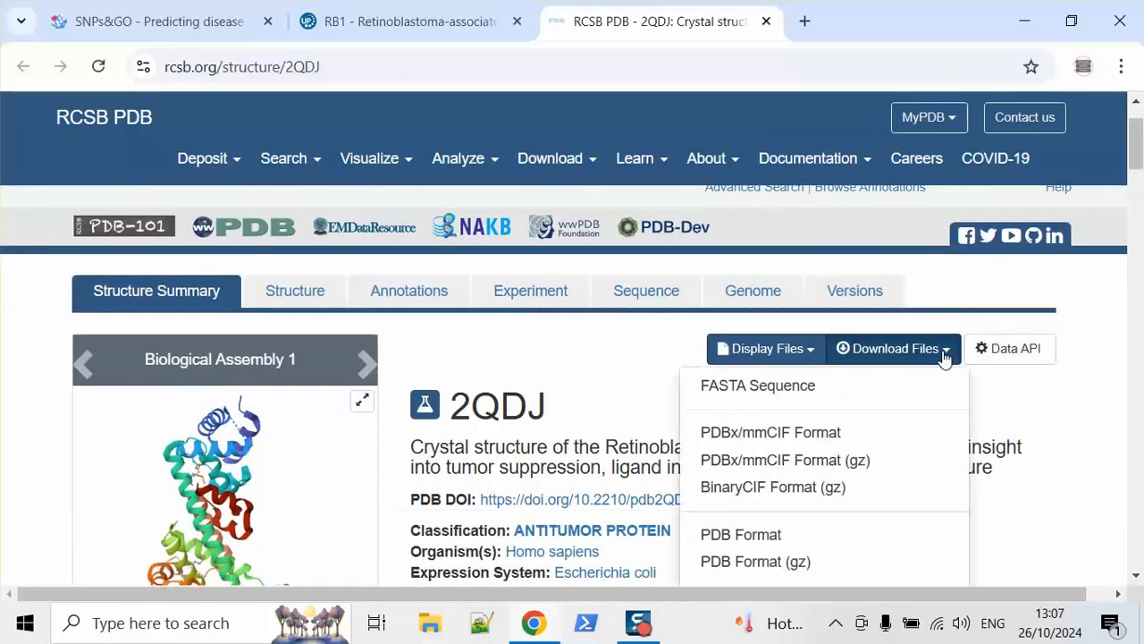
left_click(758, 534)
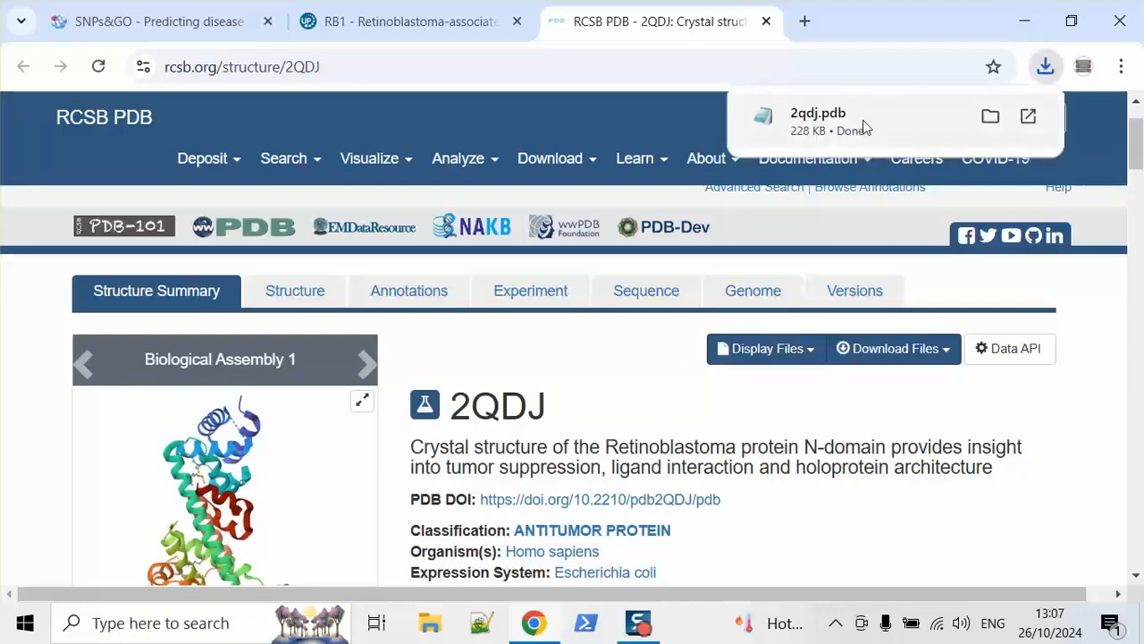
Step: Open 2qdj.pdb in a maximized Notepad and find its DBREF record
left_click(862, 119)
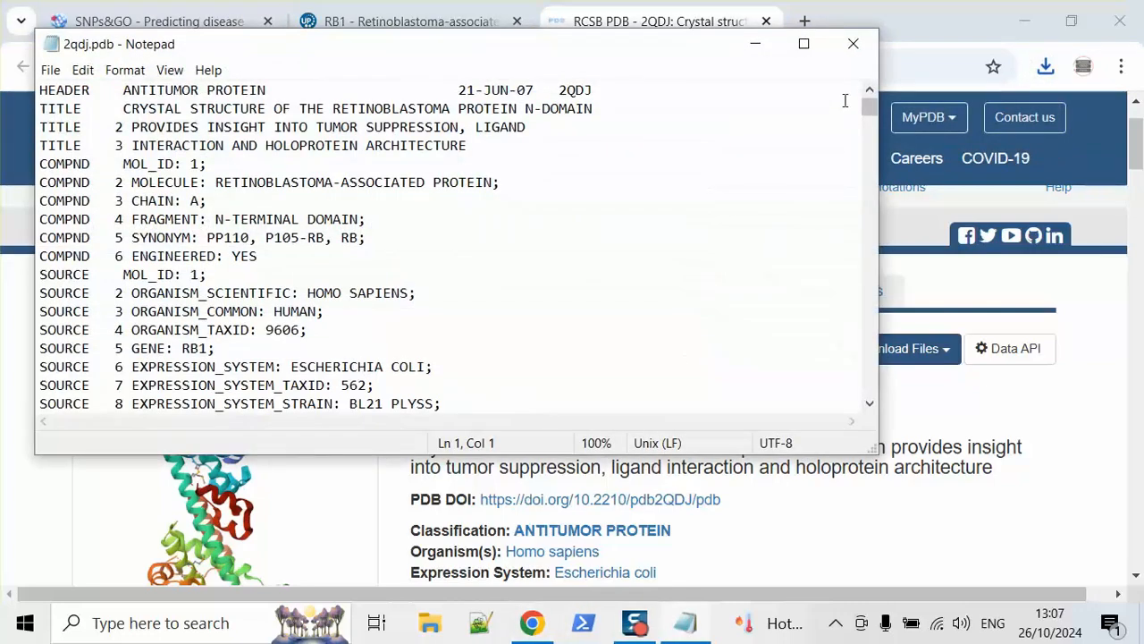
left_click(804, 45)
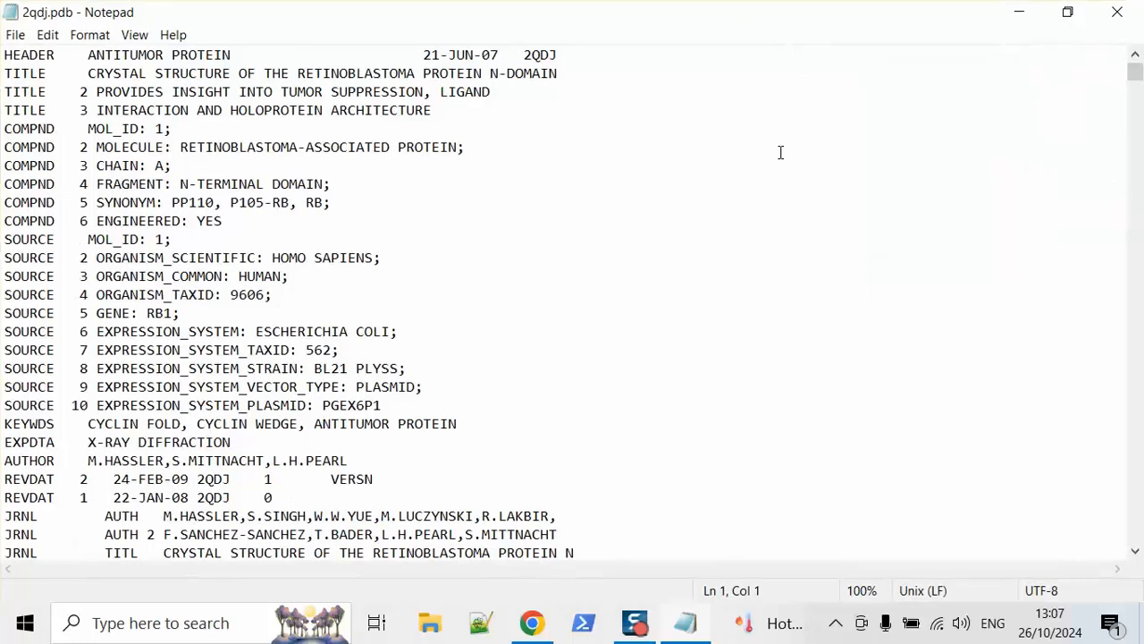
key("ctrl+f")
type("dbref")
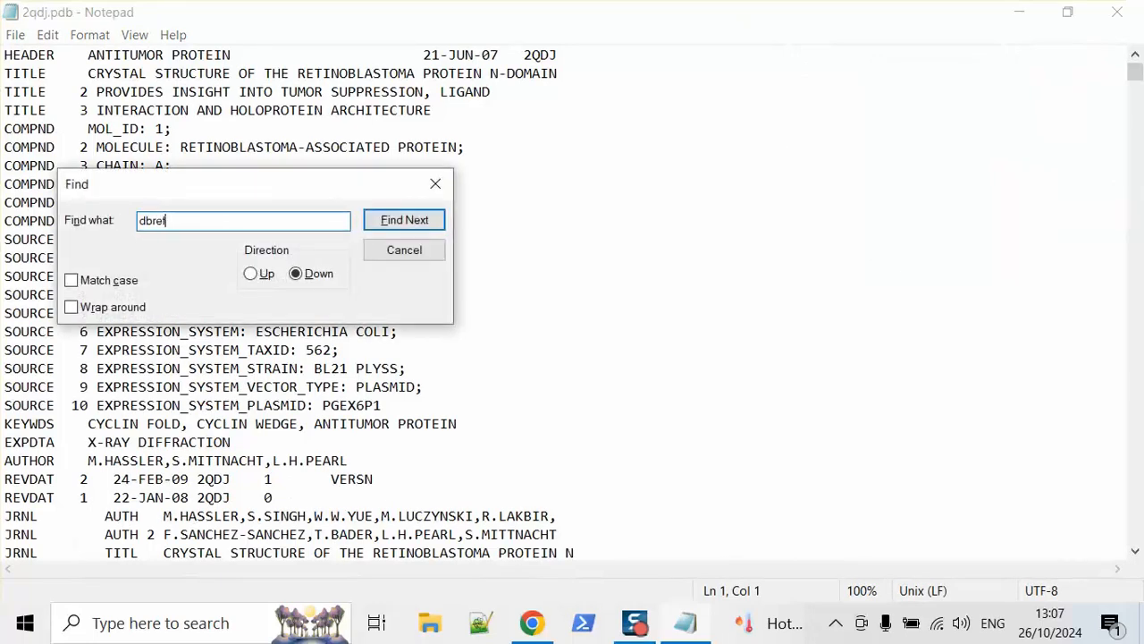
left_click(436, 222)
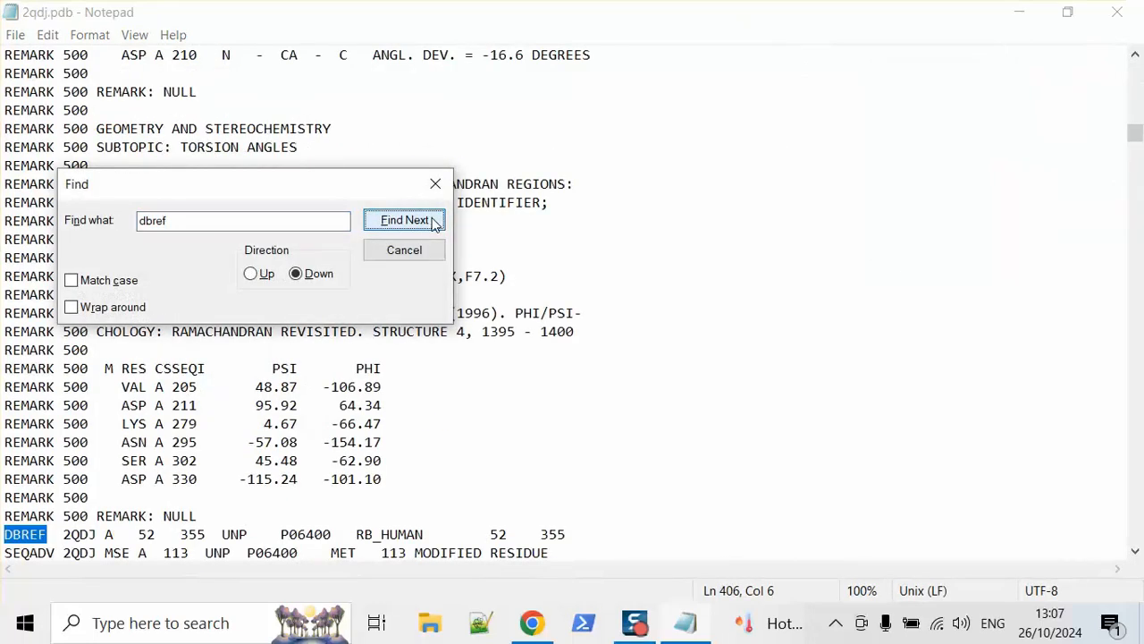
Step: Inspect the SEQADV modified residues 113, 148, 219 and 233 below DBREF
left_click(61, 535)
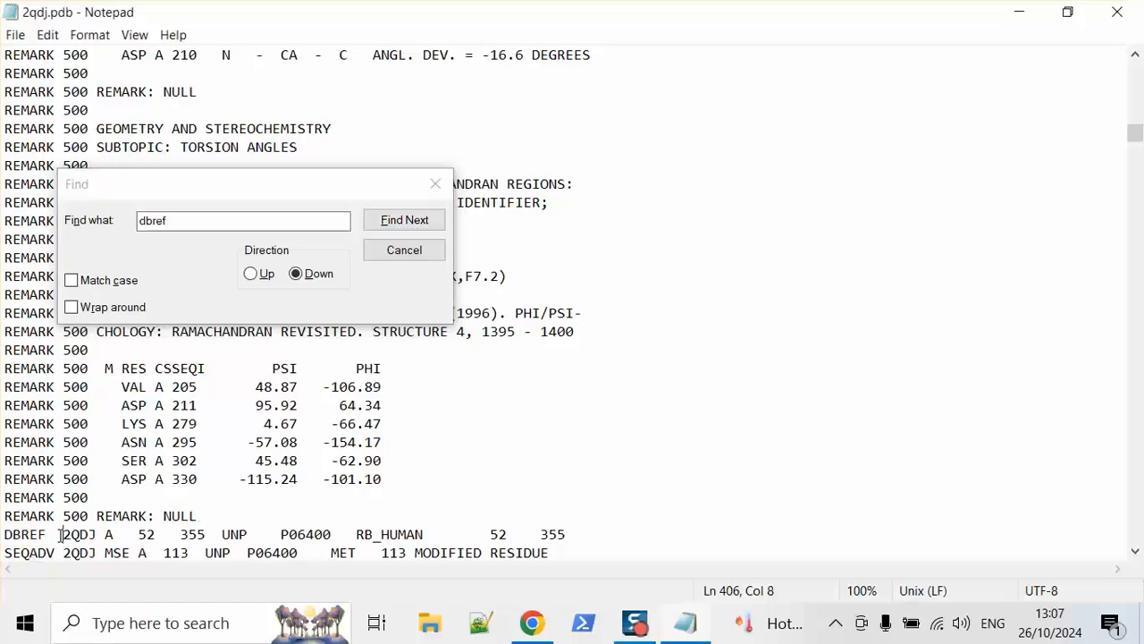
key("Down")
key("Down")
key("Down")
key("Down")
key("Down")
key("Down")
key("Down")
key("Down")
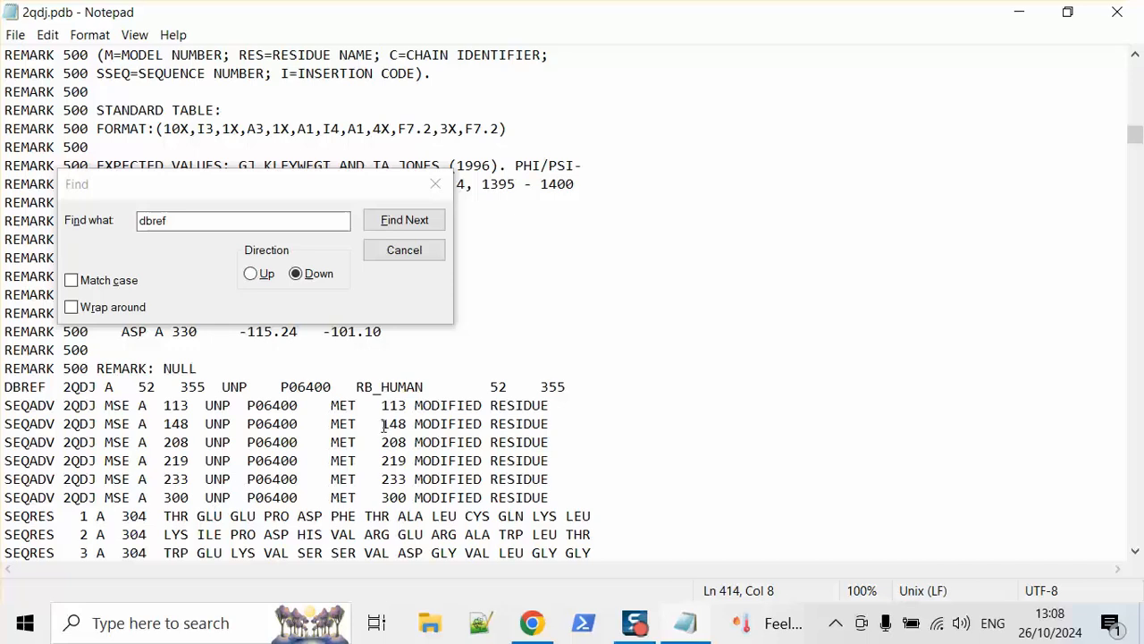
left_click_drag(165, 409, 189, 410)
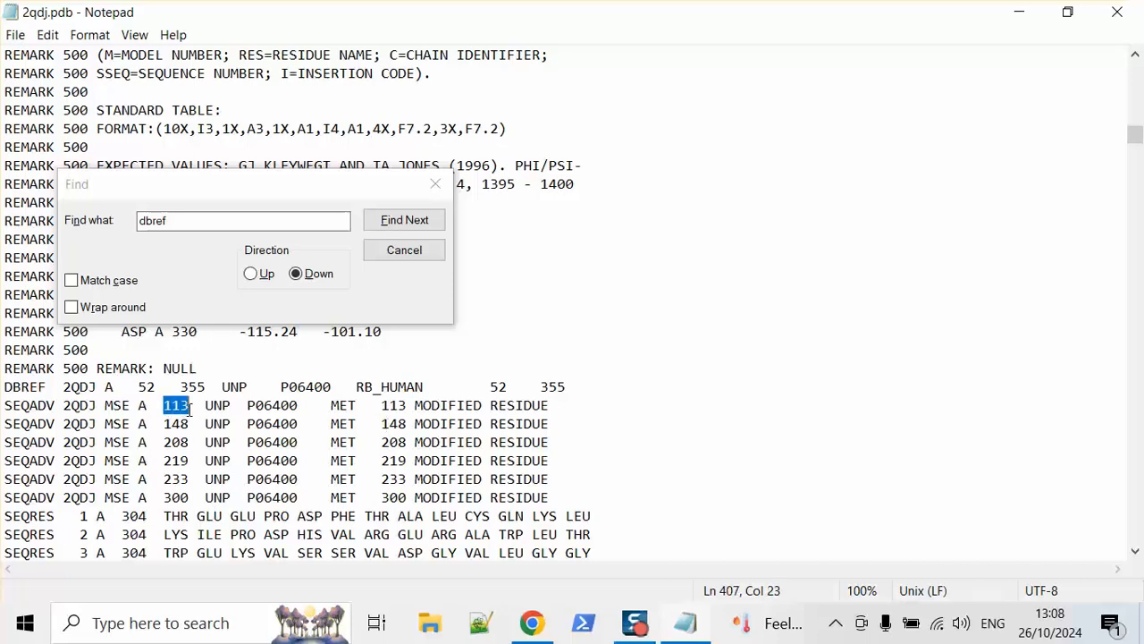
left_click_drag(416, 410, 549, 410)
left_click_drag(164, 424, 183, 441)
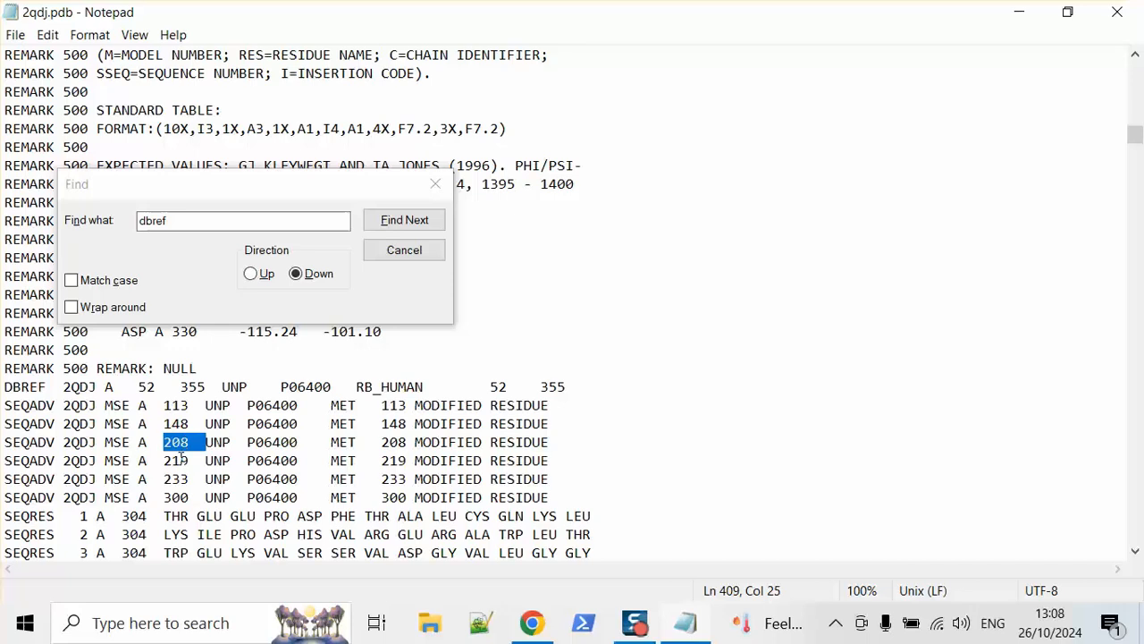
double_click(181, 459)
double_click(181, 478)
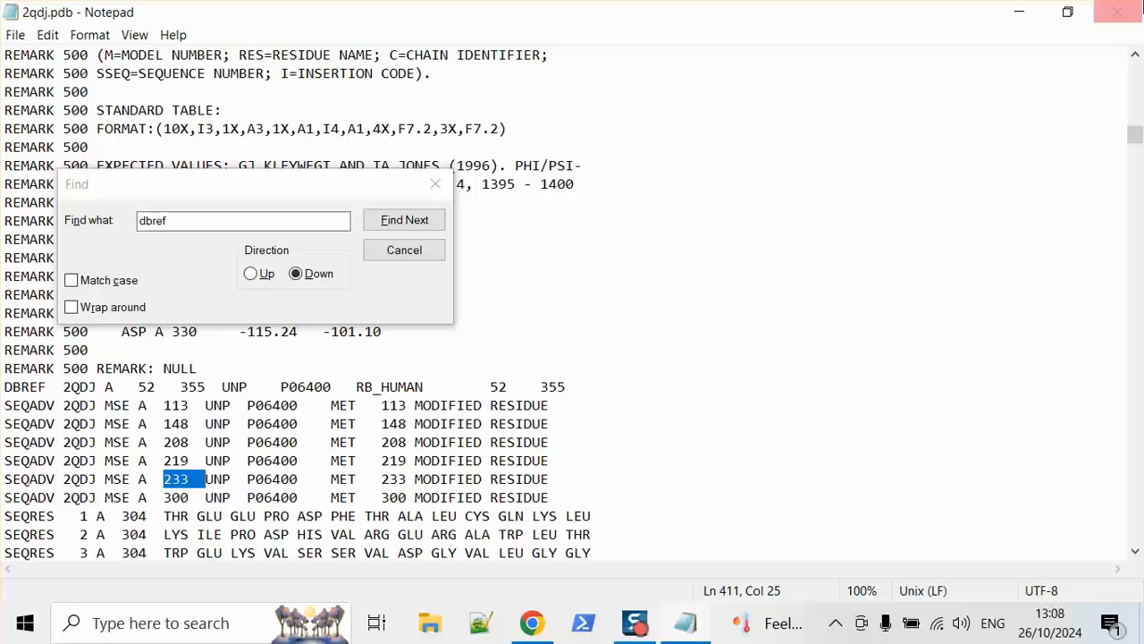
Step: Close the PDB file, select RB_HUMAN at the top of the UniProt P06400 entry, and return to SNPs&GO
left_click(1117, 13)
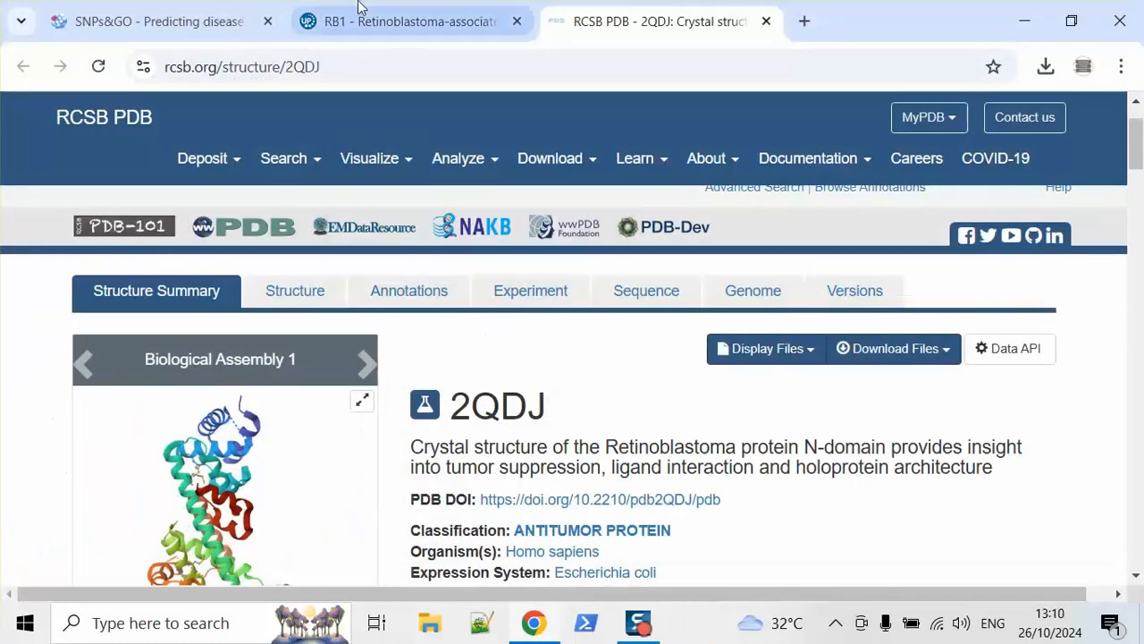
left_click(402, 21)
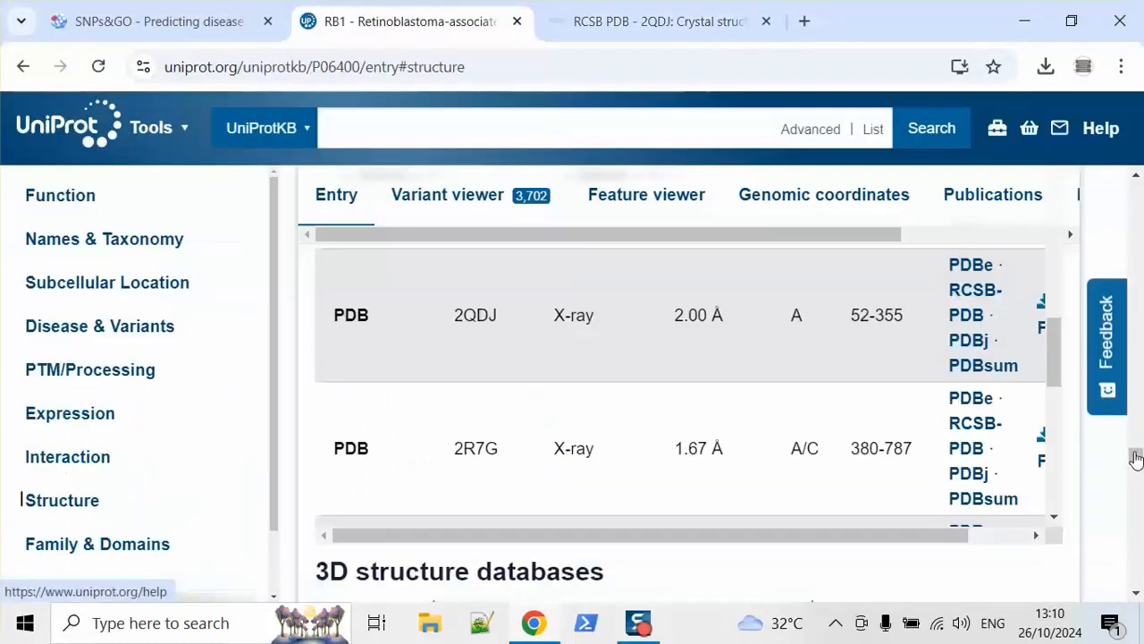
left_click(1136, 173)
scroll(1133, 246, "up", 3)
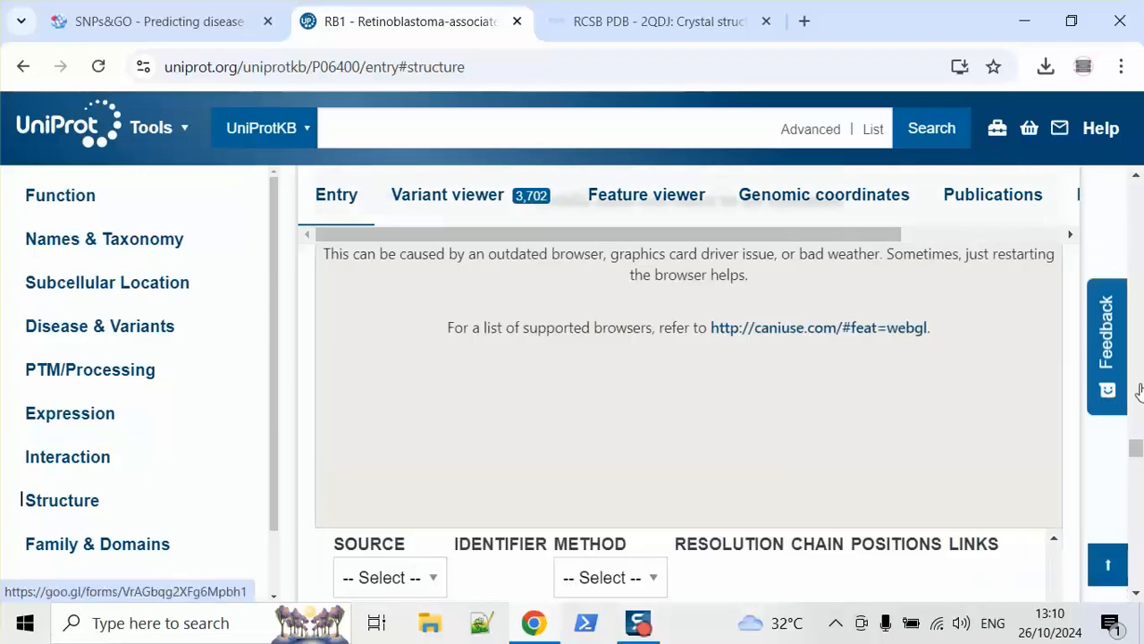
scroll(1143, 222, "up", 15)
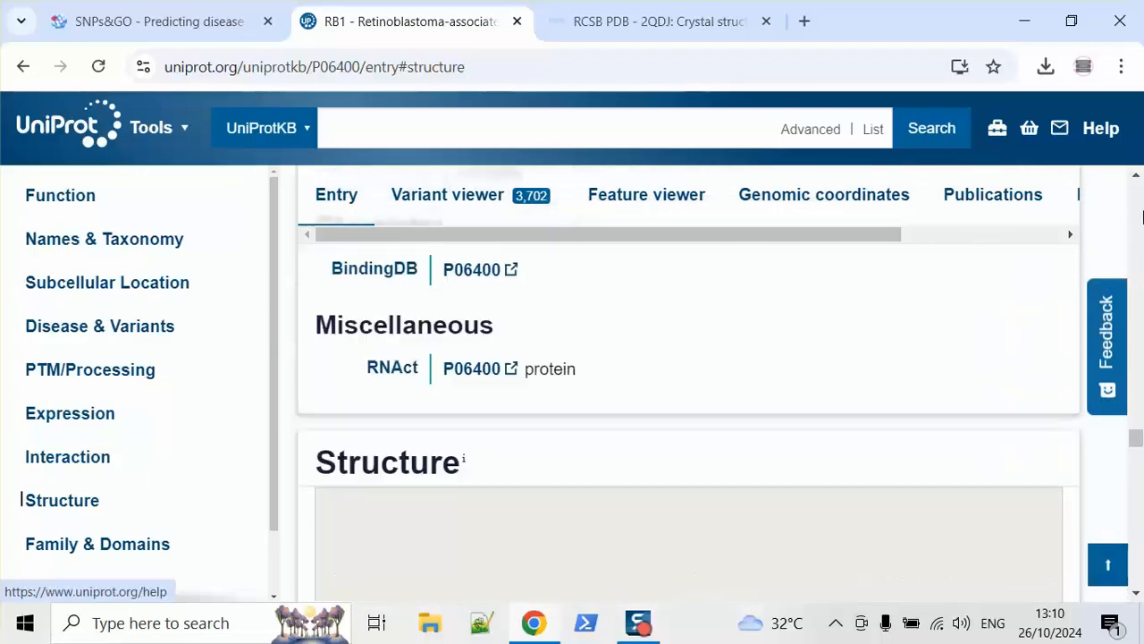
scroll(1140, 218, "up", 15)
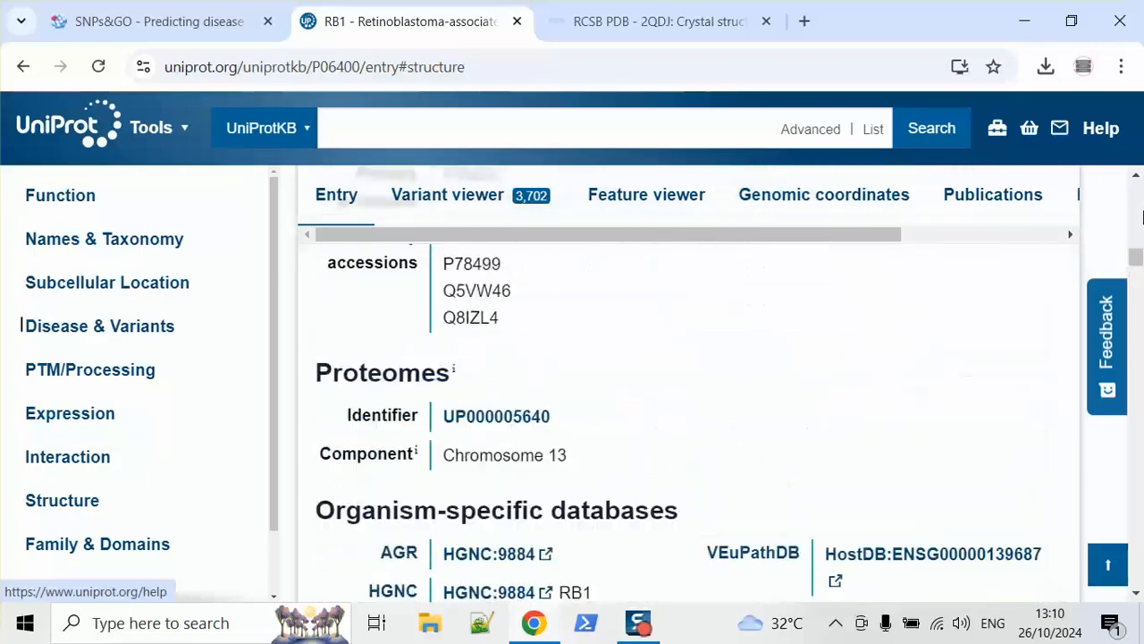
scroll(1137, 188, "up", 5)
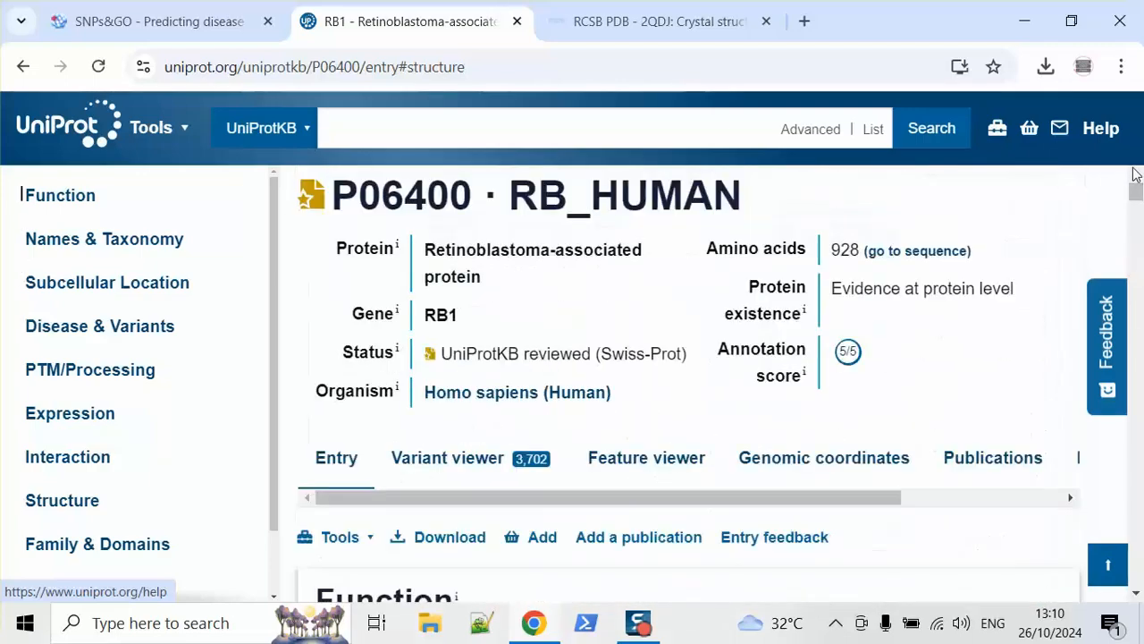
left_click_drag(508, 198, 761, 222)
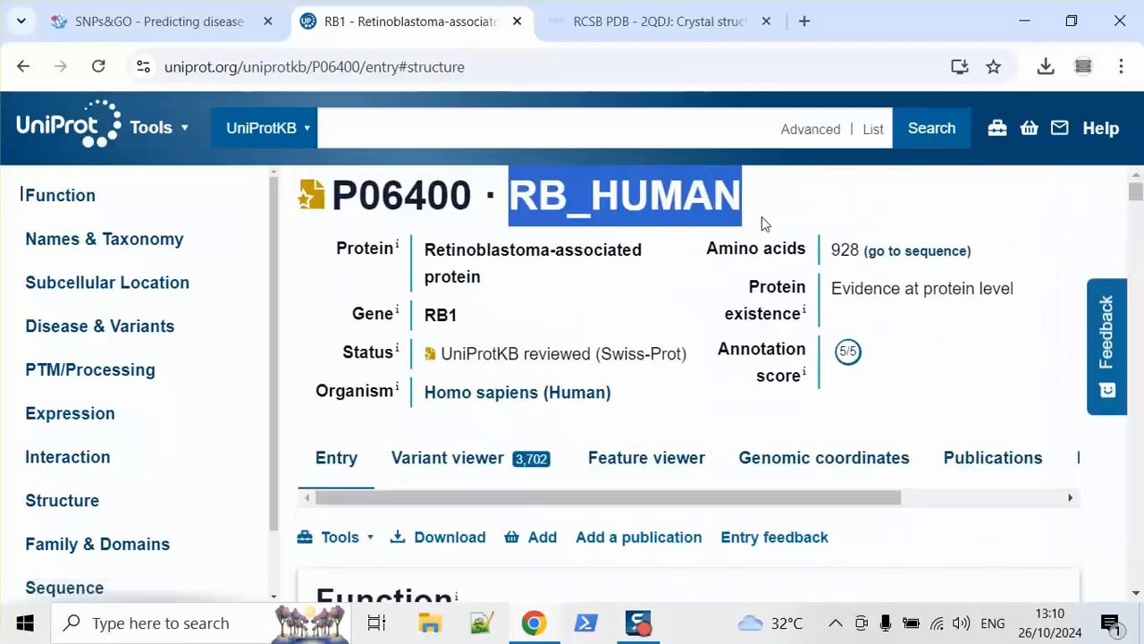
left_click(82, 11)
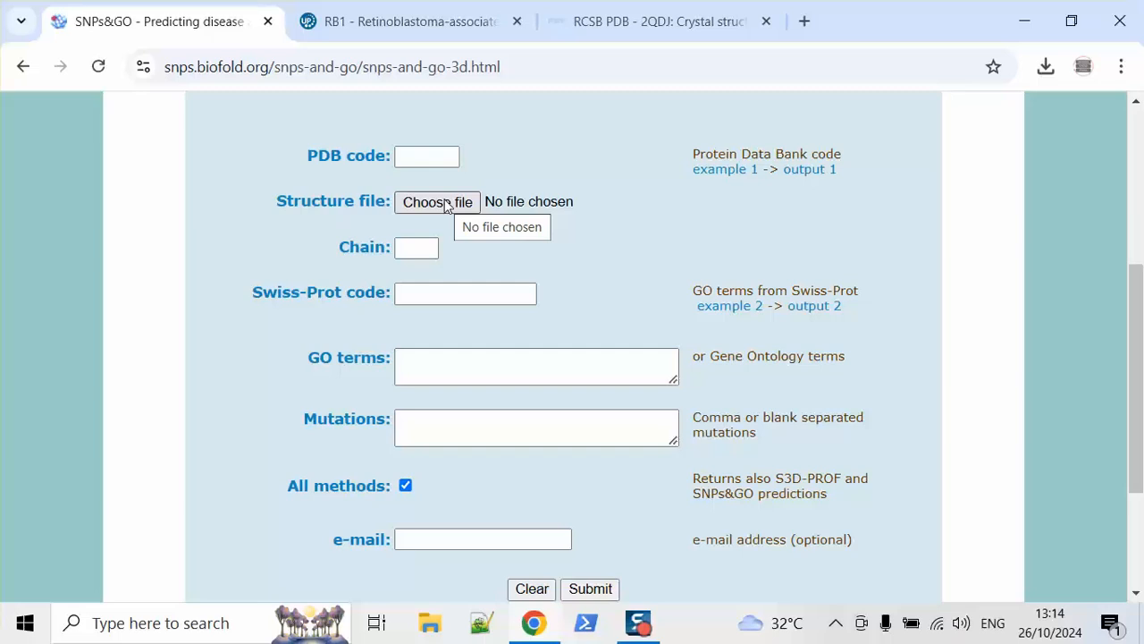
Step: Upload AF-P06400-F1-model_v4.pdb from SNP_Analysis > 16_Filter3_Inputs as the structure file
left_click(447, 203)
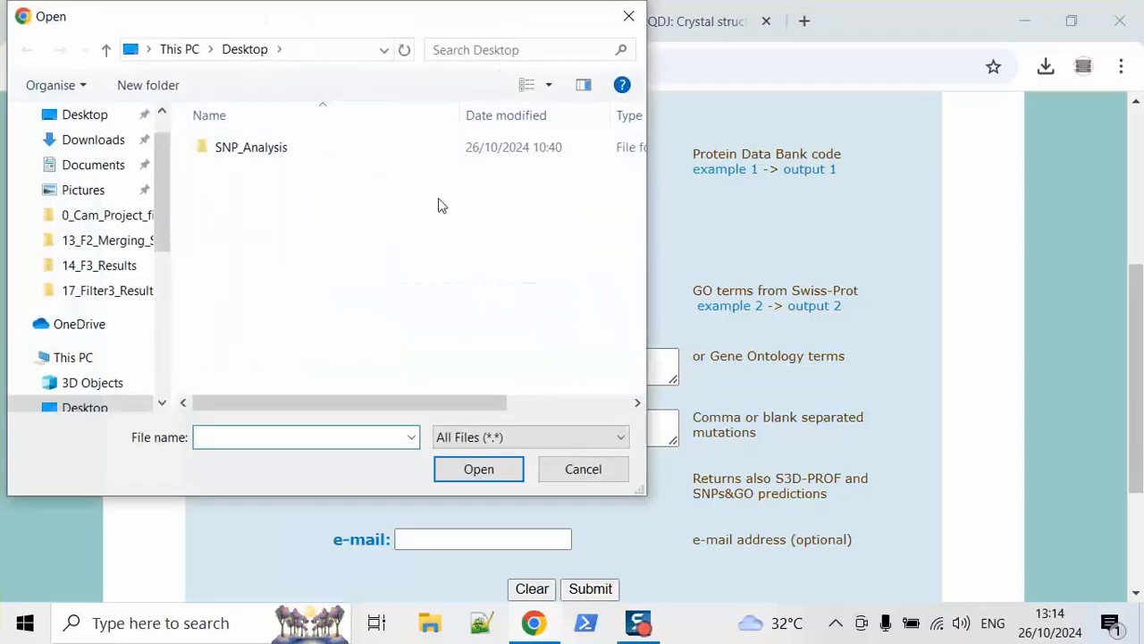
double_click(345, 149)
left_click_drag(638, 218, 632, 317)
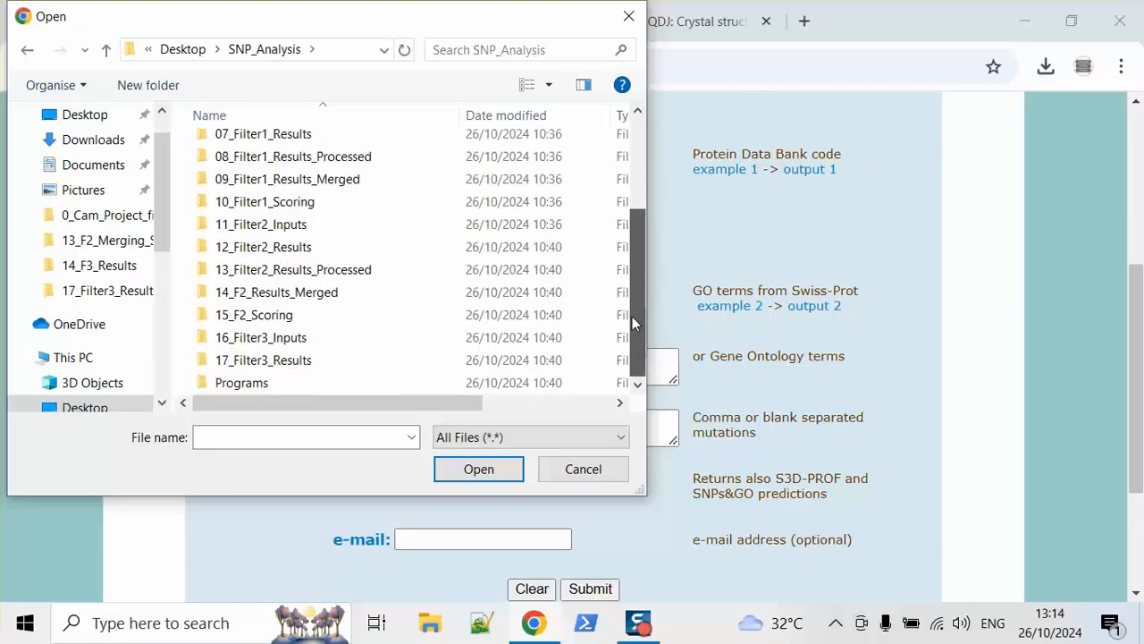
left_click(400, 348)
double_click(400, 348)
double_click(332, 154)
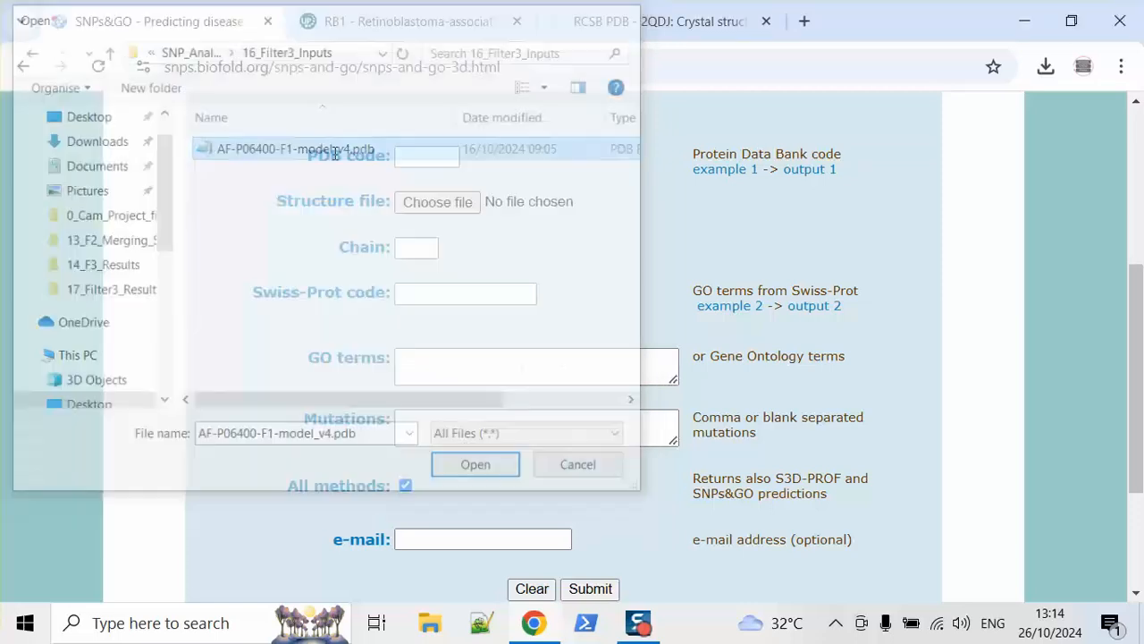
Step: Enter chain A and paste RB_HUMAN, copied from UniProt, as the Swiss-Prot code
left_click(419, 248)
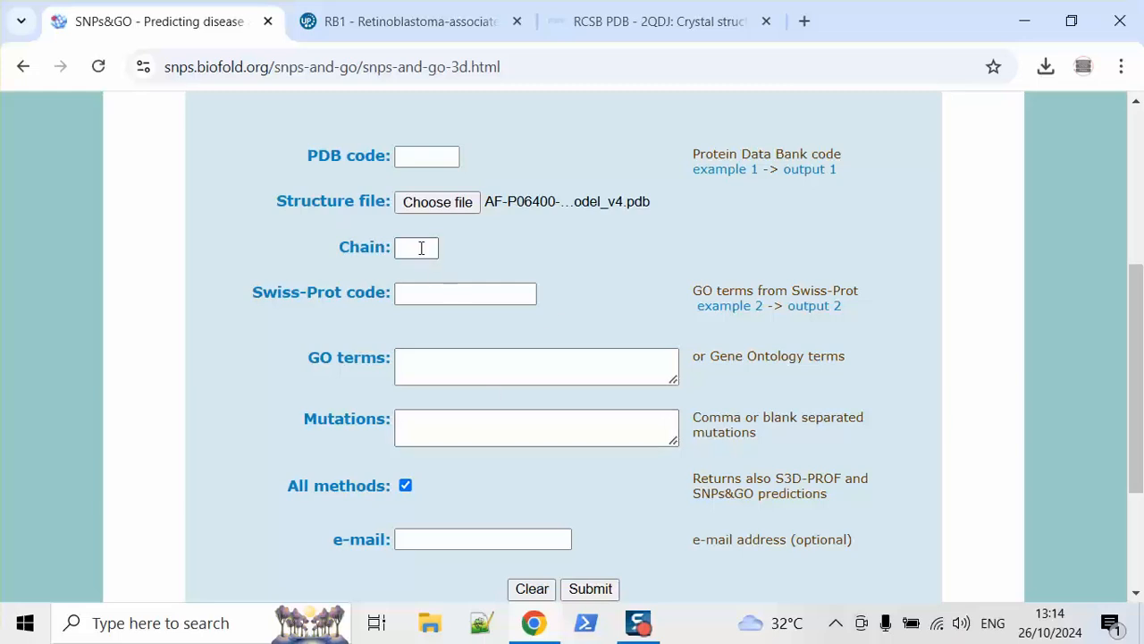
type("A")
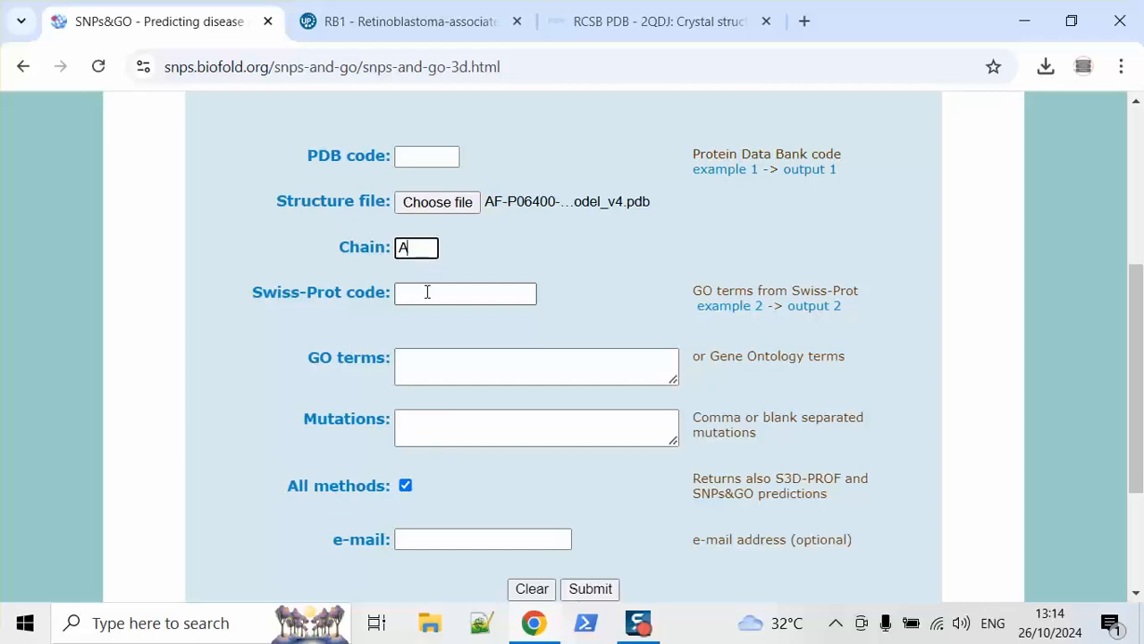
left_click(427, 291)
left_click(615, 14)
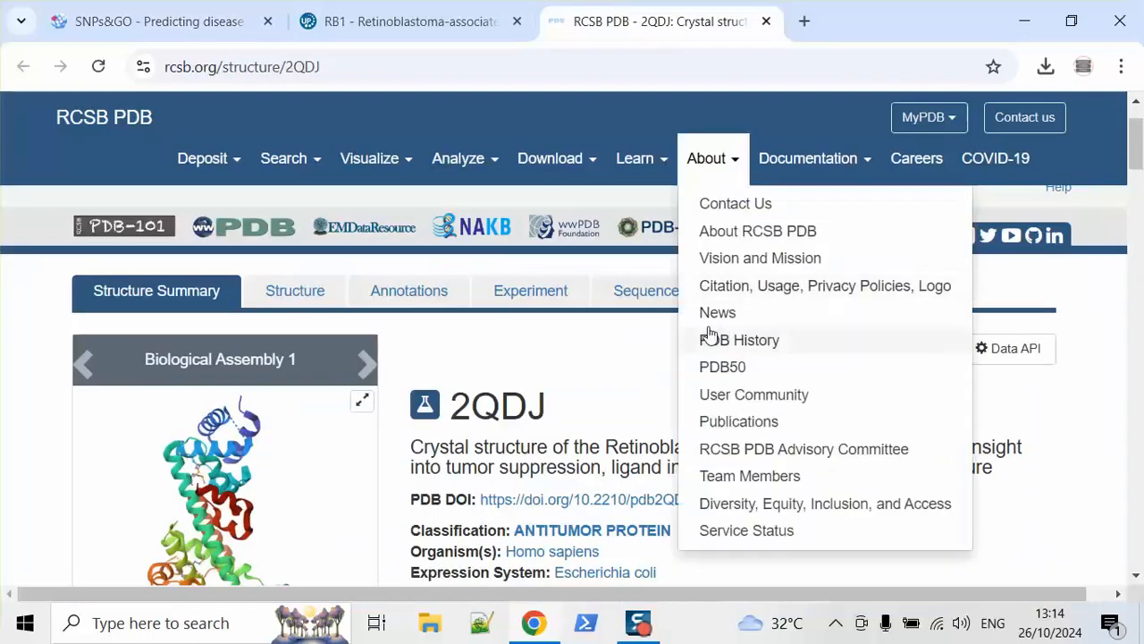
left_click(388, 10)
right_click(642, 188)
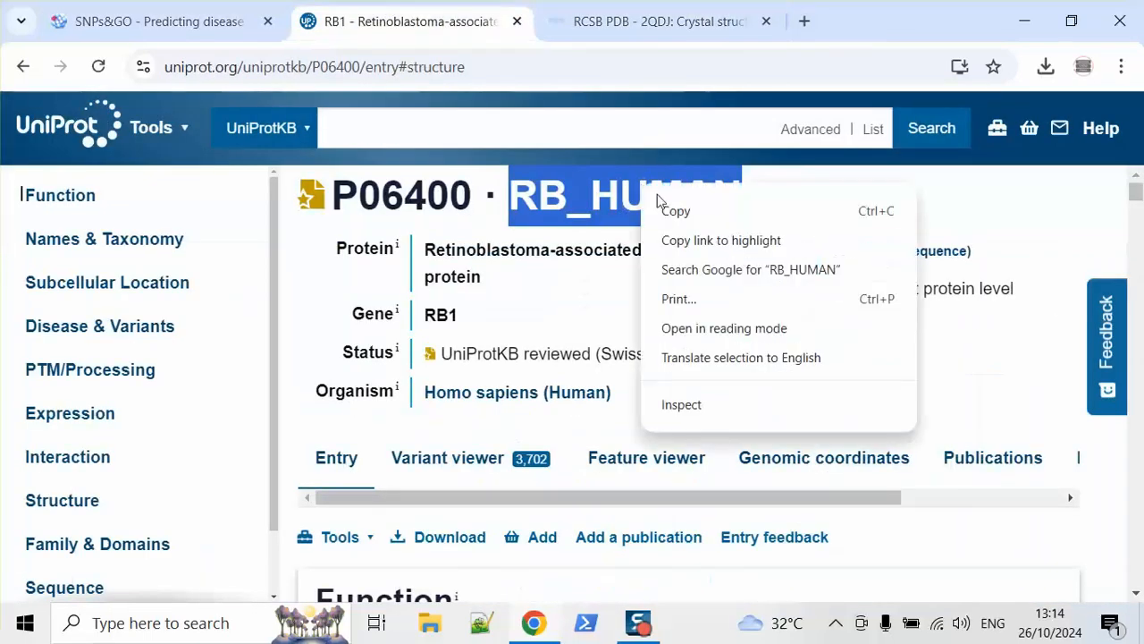
left_click(673, 211)
left_click(152, 22)
left_click(414, 296)
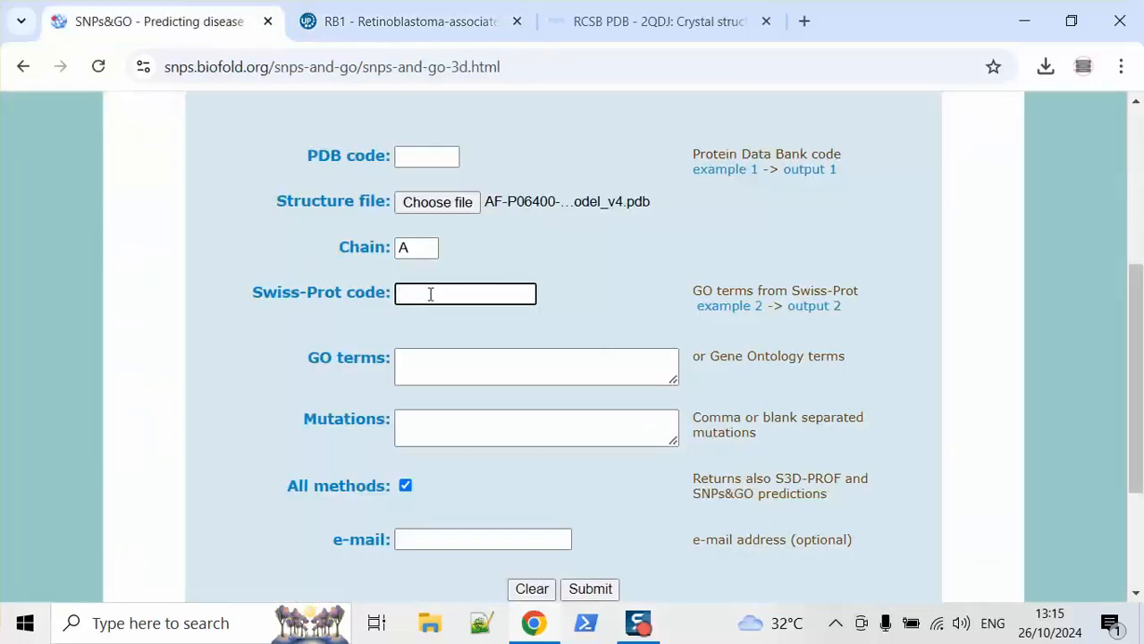
key("ctrl+v")
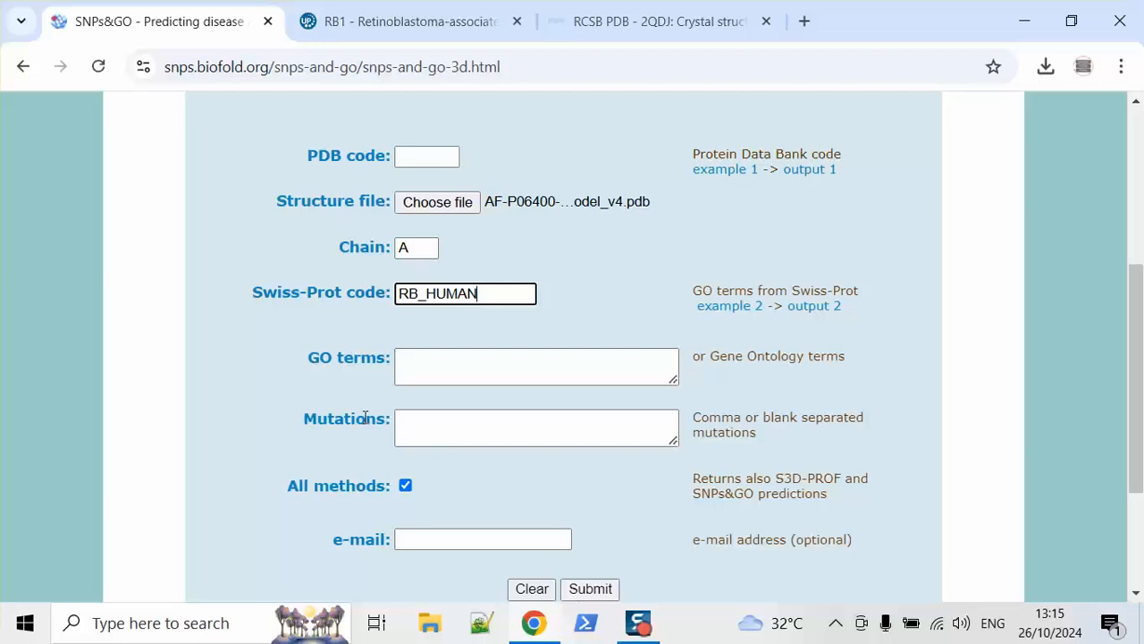
Step: Open F2_Scoring.tsv from the desktop SNP_Analysis > 15_F2_Scoring folder in Excel
left_click(1025, 20)
left_click(554, 167)
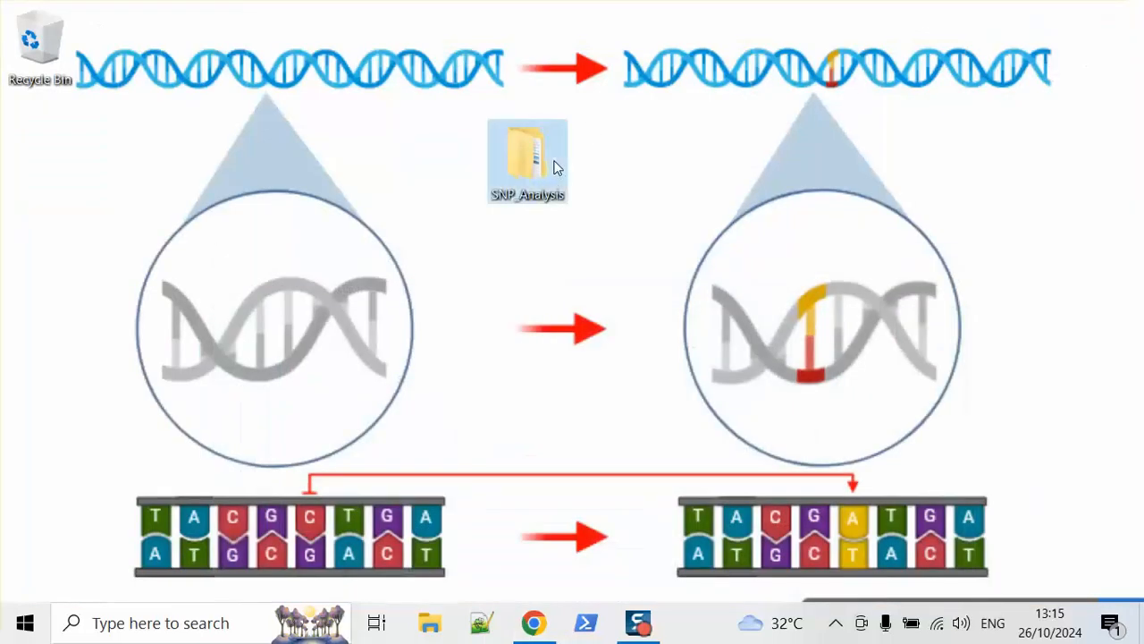
double_click(554, 167)
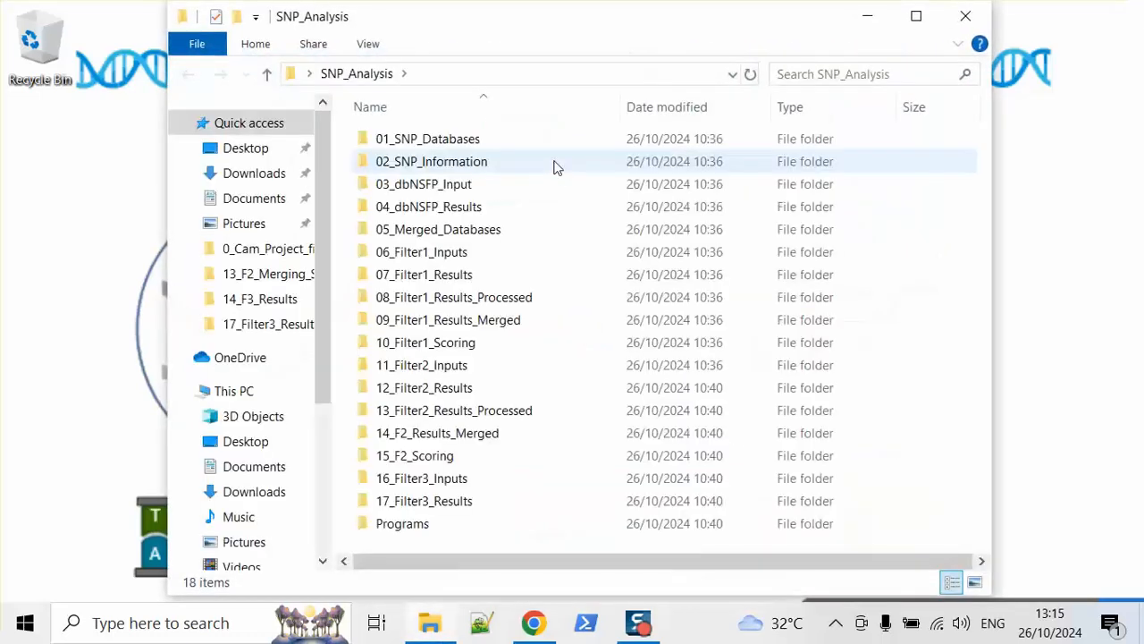
double_click(479, 457)
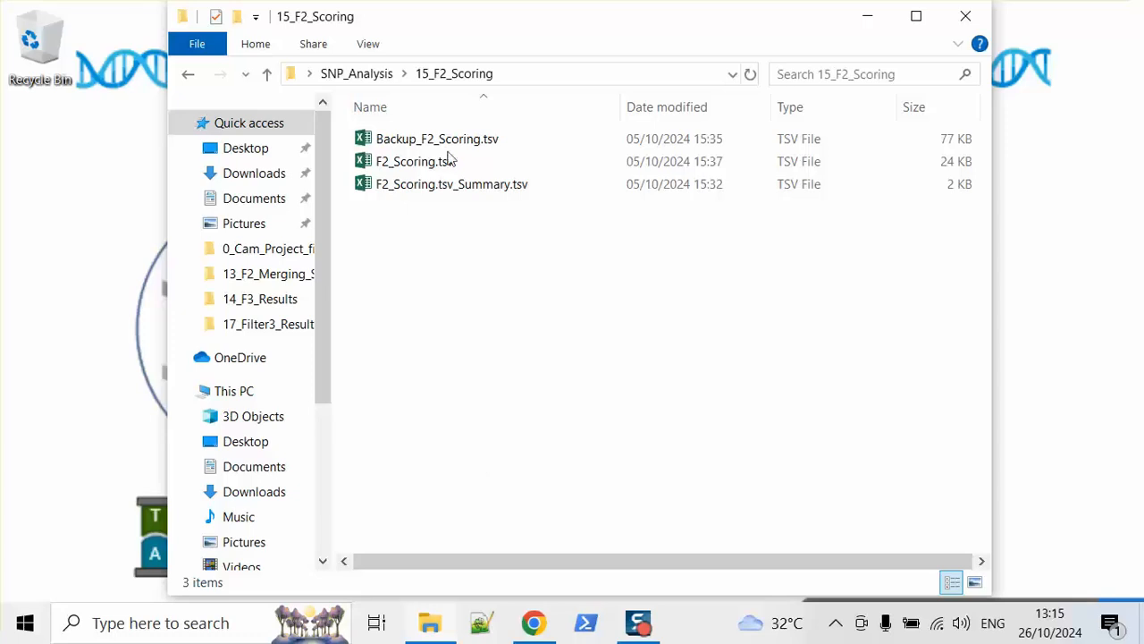
double_click(450, 167)
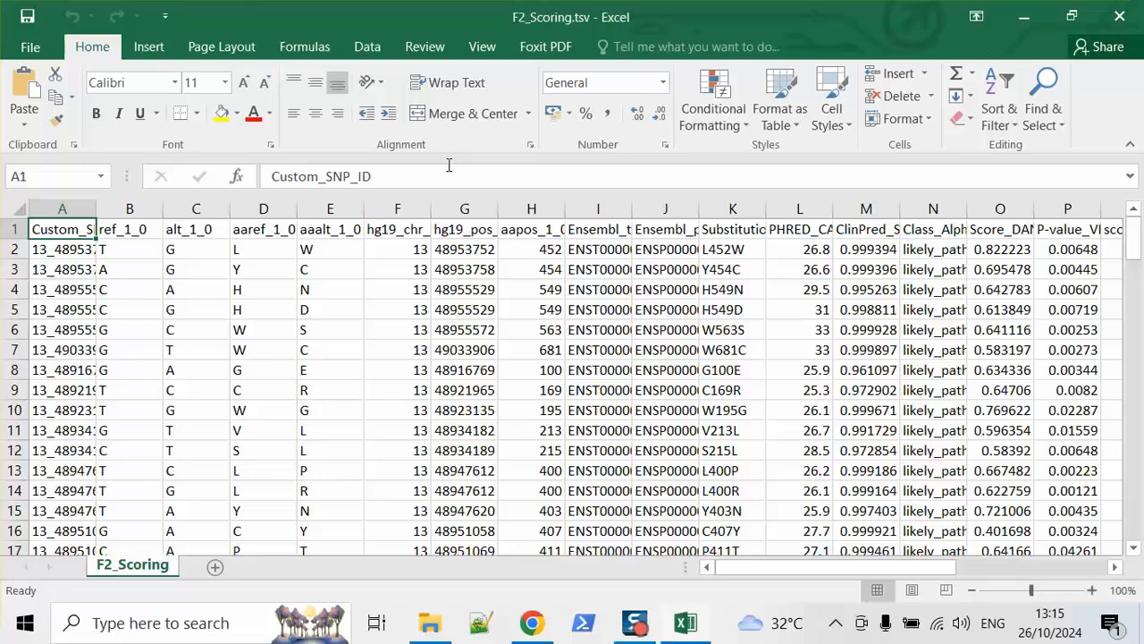
Step: Copy column K's Substitution_fathmm_0 mutation list and return to the SNPs&GO form
left_click(729, 203)
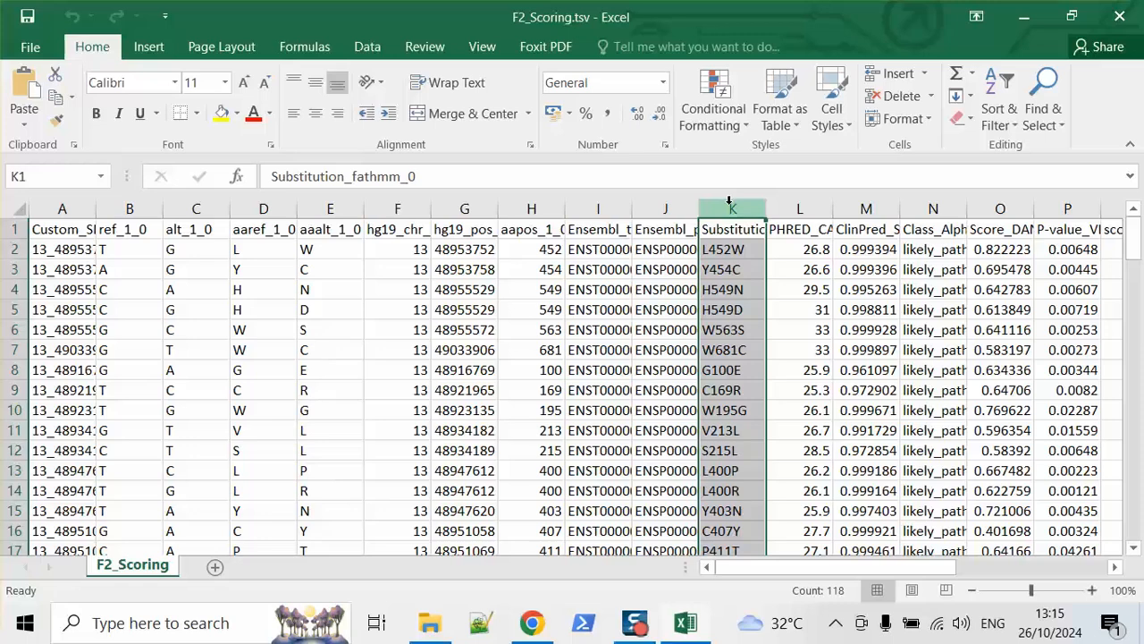
key("ctrl+c")
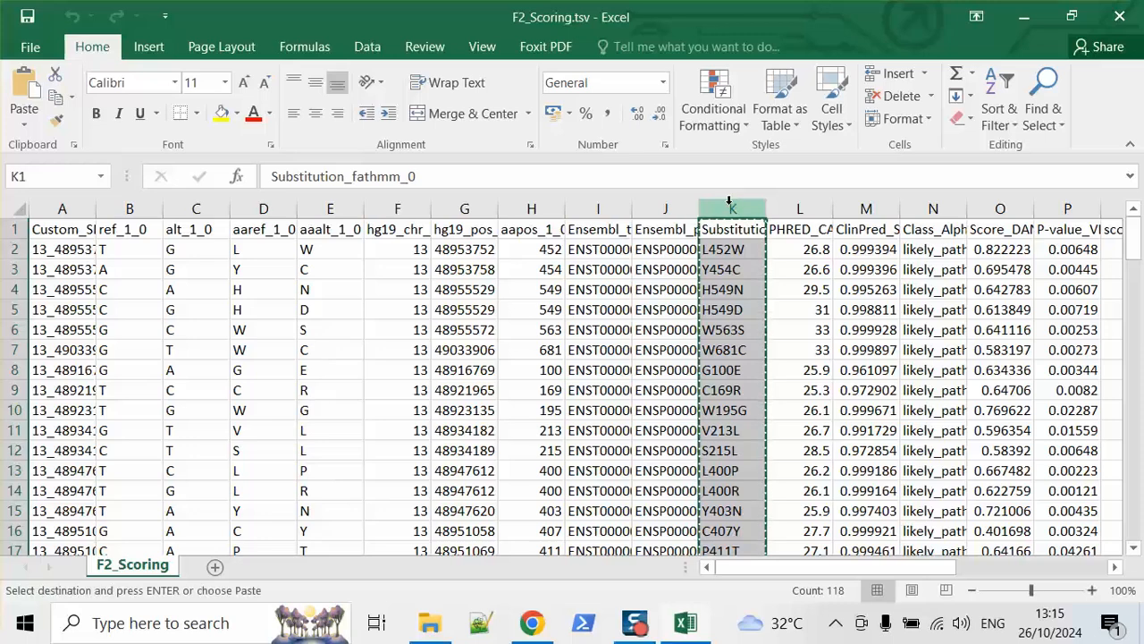
left_click(532, 623)
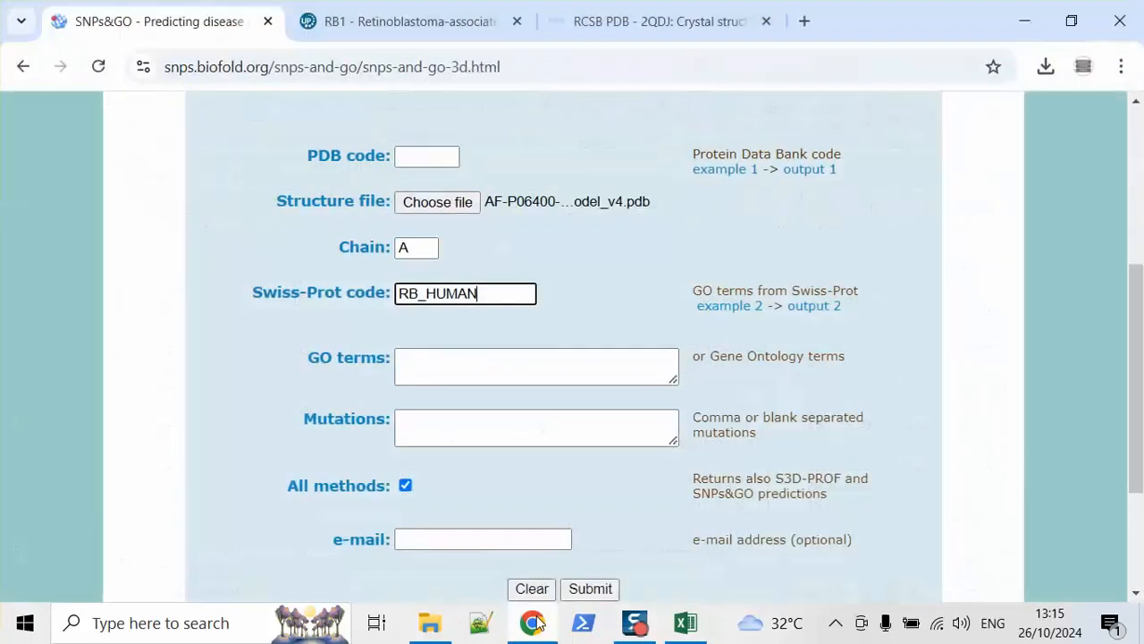
Step: Paste the mutation list into the Mutations box and delete its Substitution_fathmm_0 header line
left_click(463, 422)
key("ctrl+v")
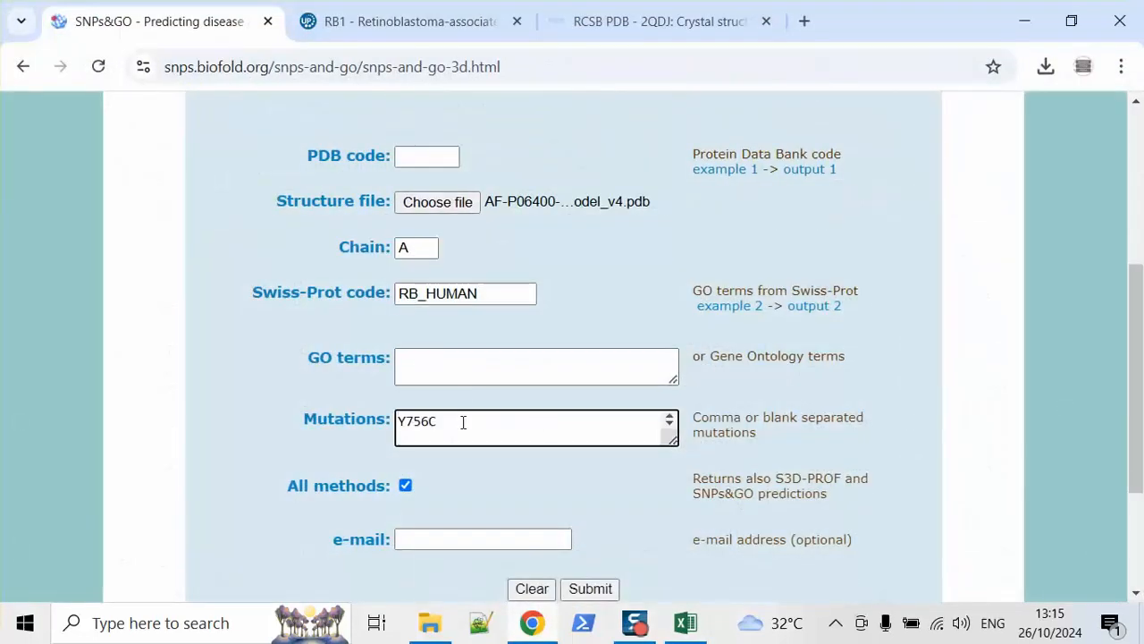
key("BackSpace")
key("Up")
key("Up")
key("Up")
key("Up")
key("Up")
key("Up")
key("Up")
key("Up")
key("Up")
key("Up")
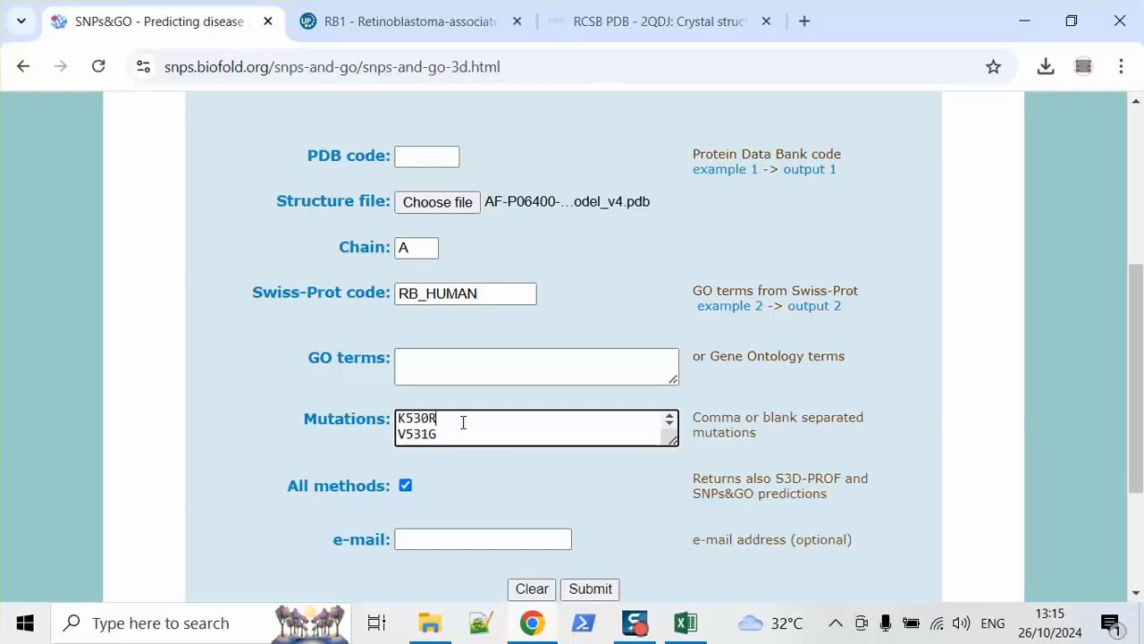
key("Up")
key("Up")
key("Up")
key("Up")
key("Up")
key("Up")
key("Up")
key("Up")
key("Up")
key("Up")
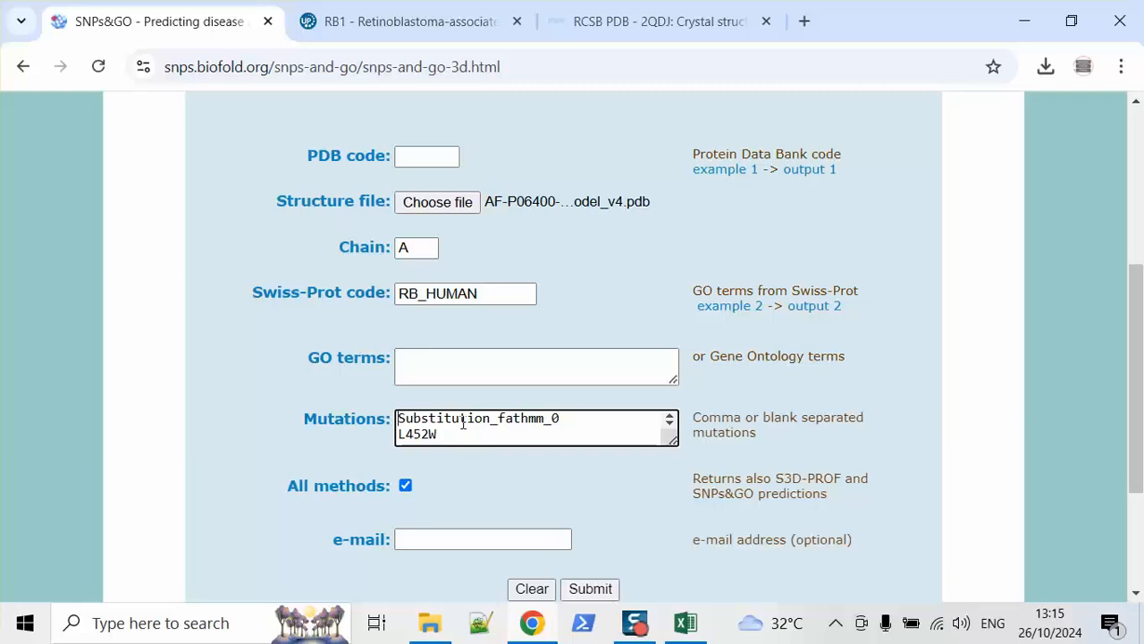
double_click(463, 418)
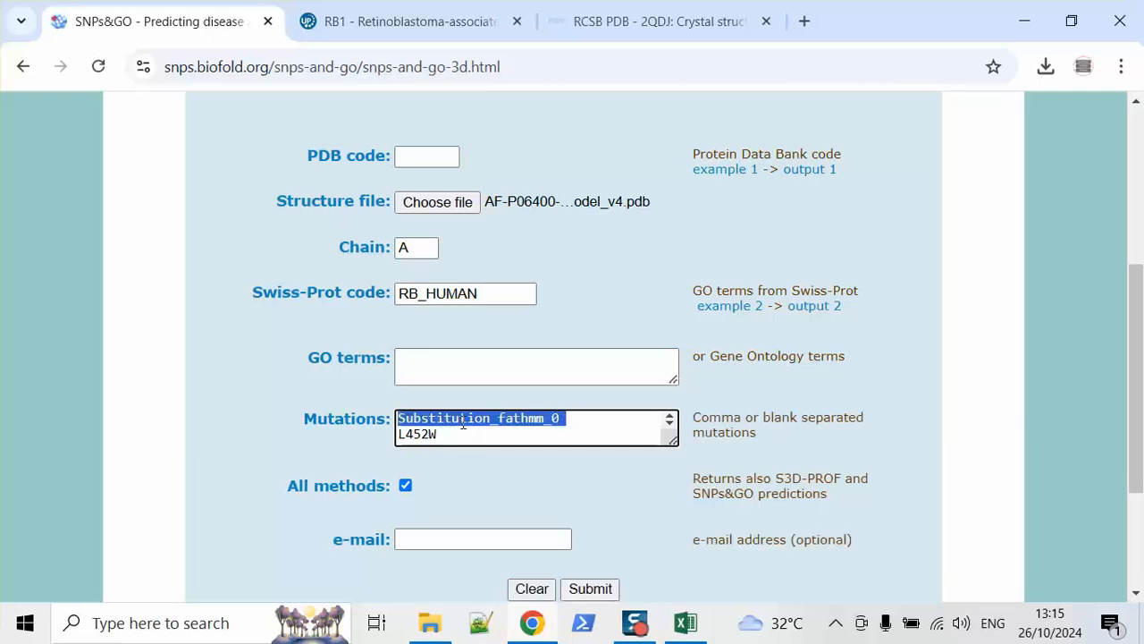
key("Delete")
key("Delete")
Step: Enter the results e-mail address, fix its domain typo, submit the query, and close the UniProt and RCSB tabs
left_click(458, 538)
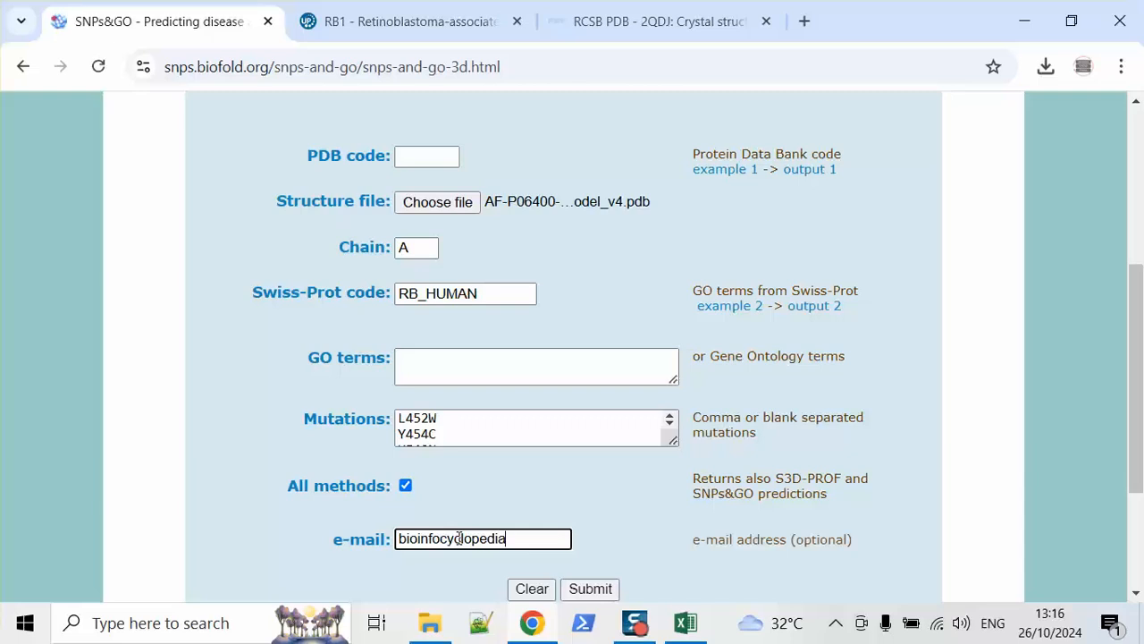
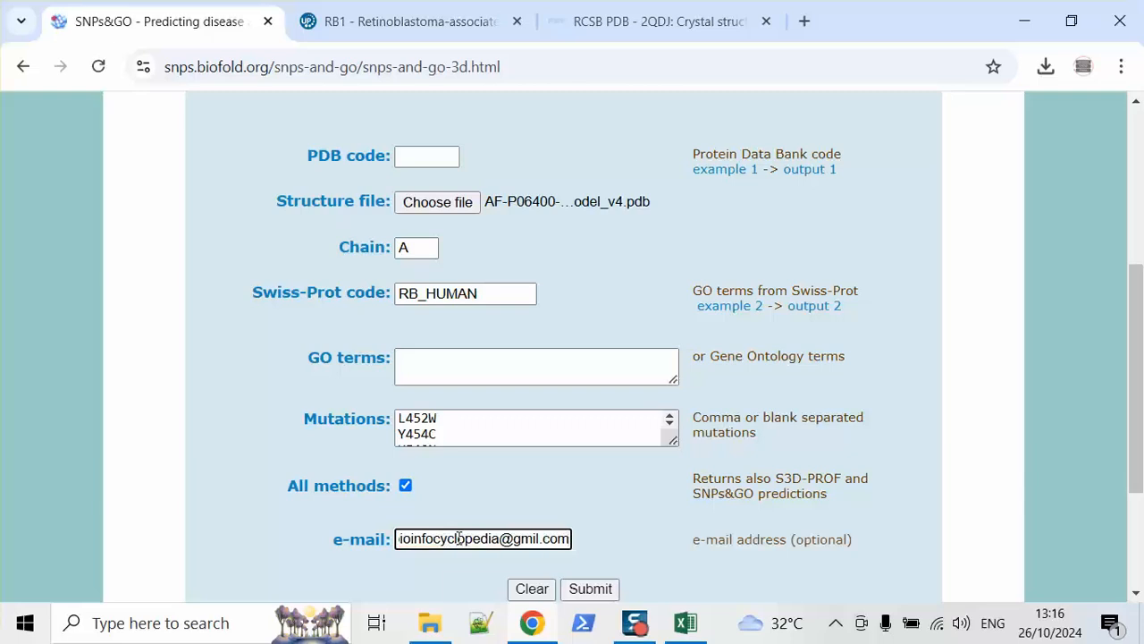
left_click(535, 539)
type("a")
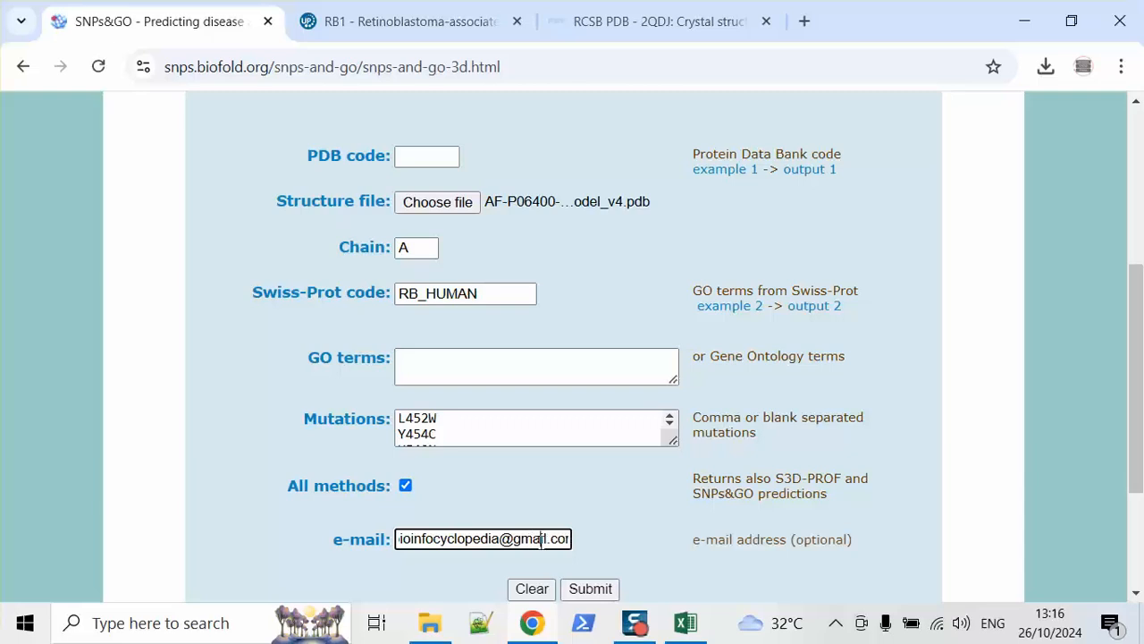
left_click(591, 592)
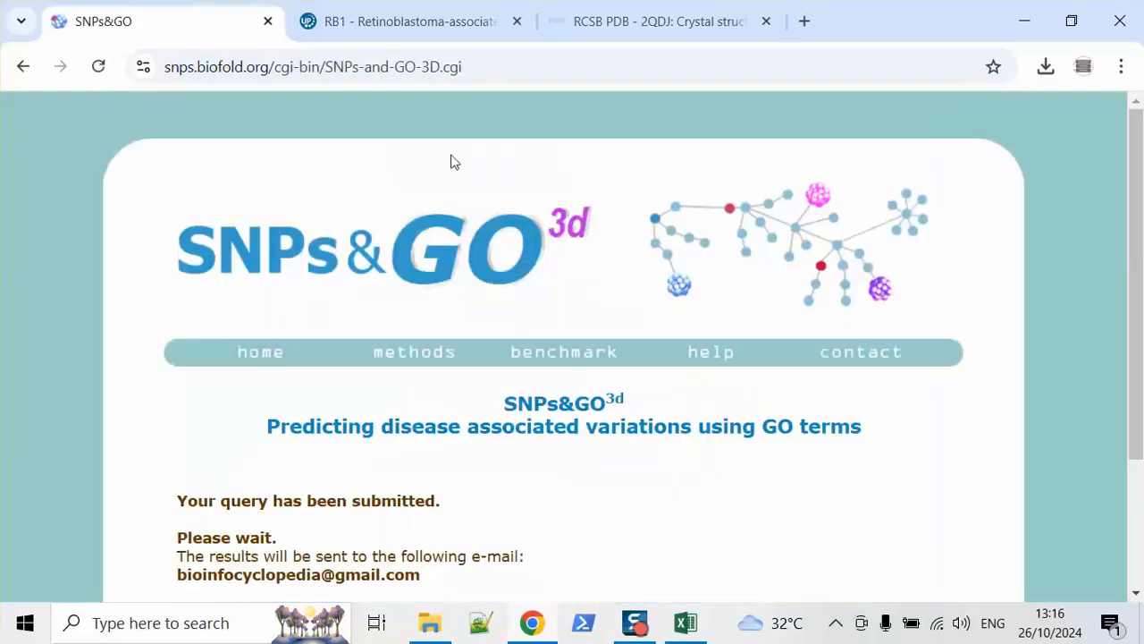
left_click(516, 21)
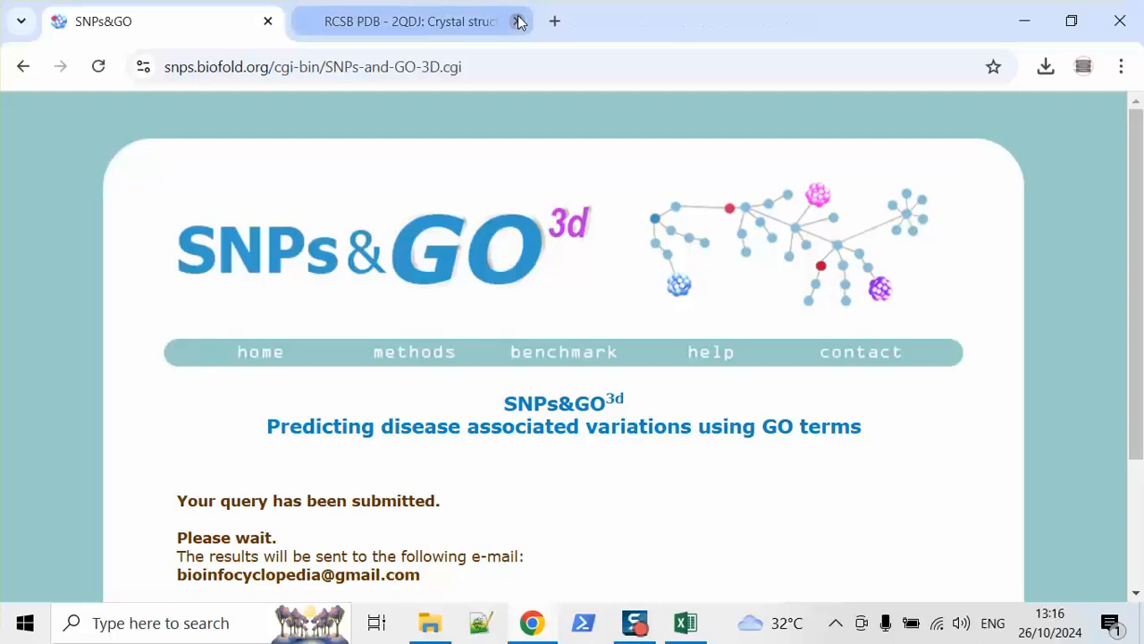
left_click(517, 21)
Step: Open the SNPsGO-2851 results e-mail in Gmail in a new tab
left_click(310, 21)
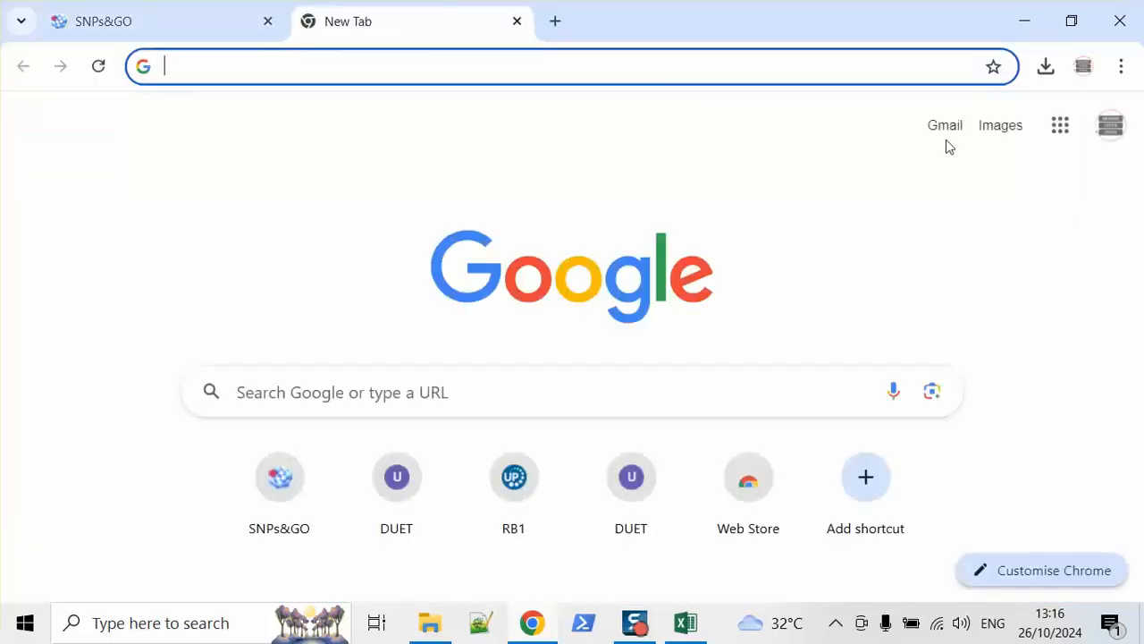
left_click(947, 131)
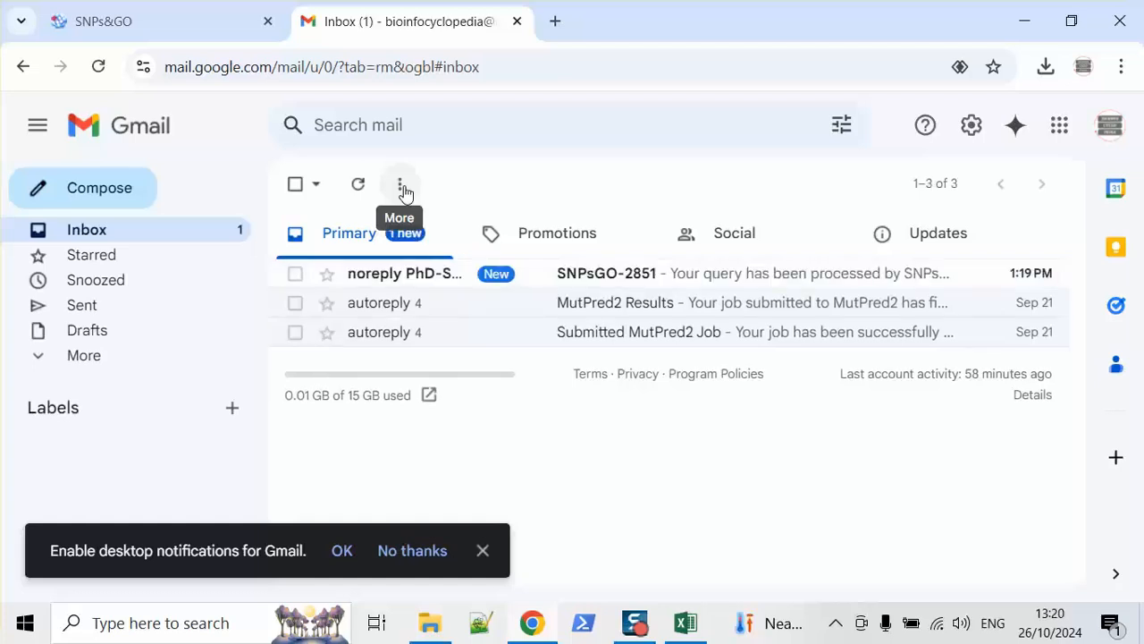
left_click(434, 279)
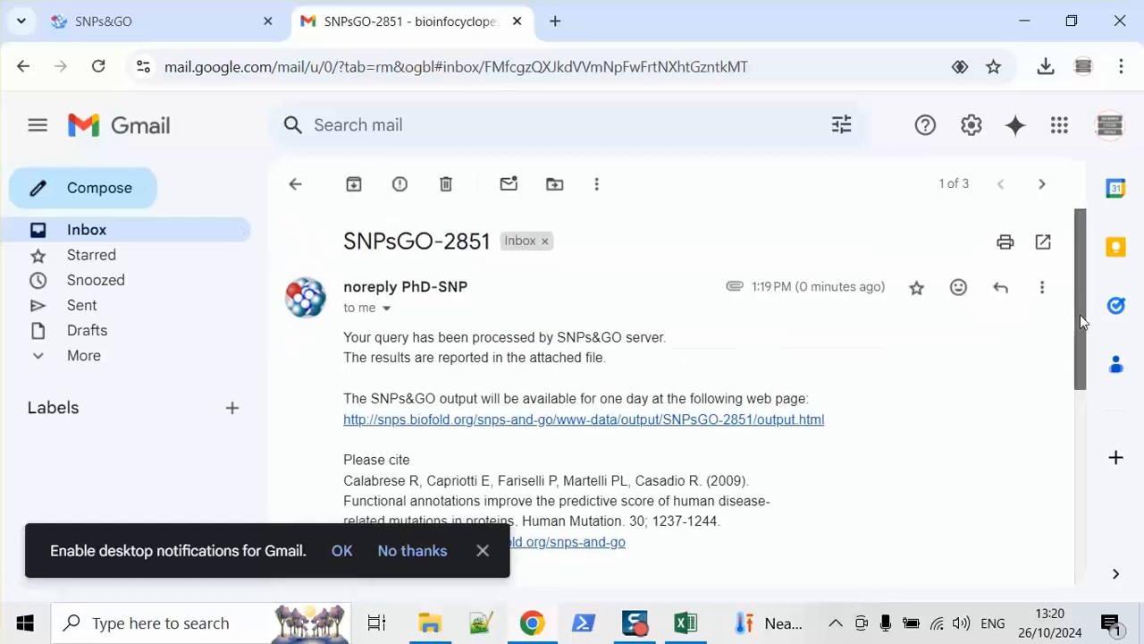
Step: Download the output.txt attachment and show it in the Downloads folder
left_click_drag(1080, 314, 1077, 480)
mouse_move(378, 372)
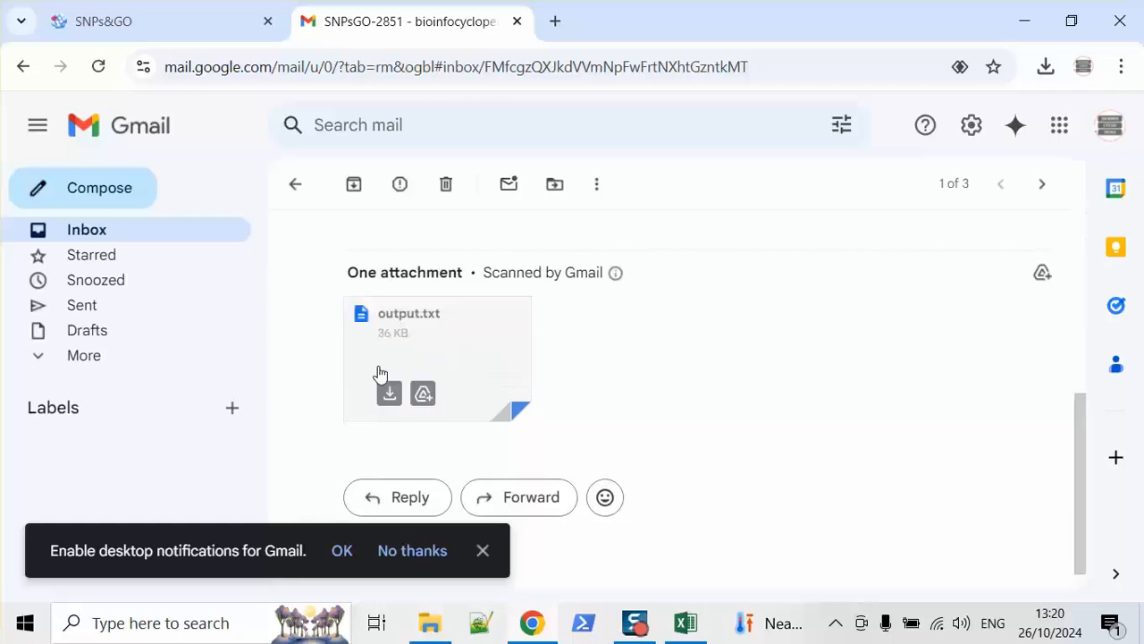
left_click(392, 394)
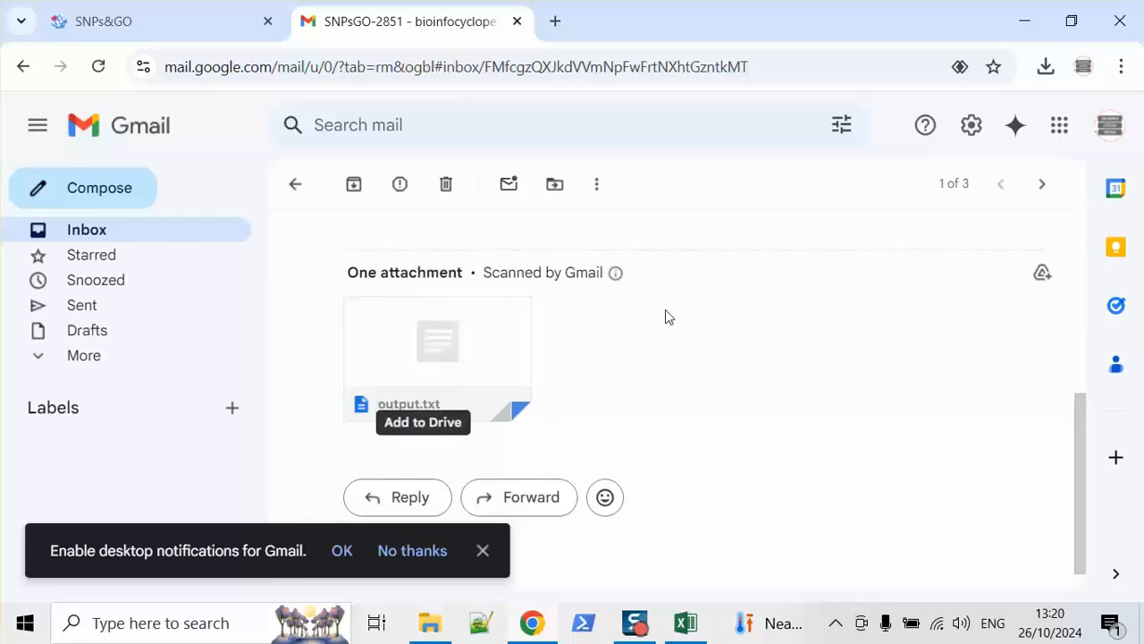
left_click(1047, 72)
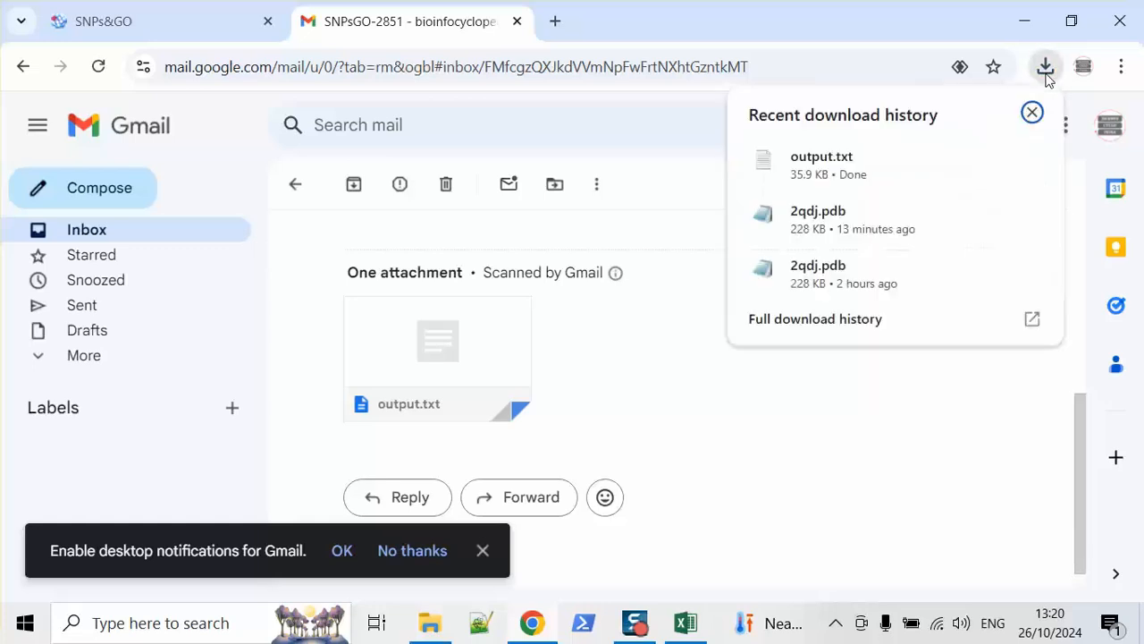
left_click(1029, 159)
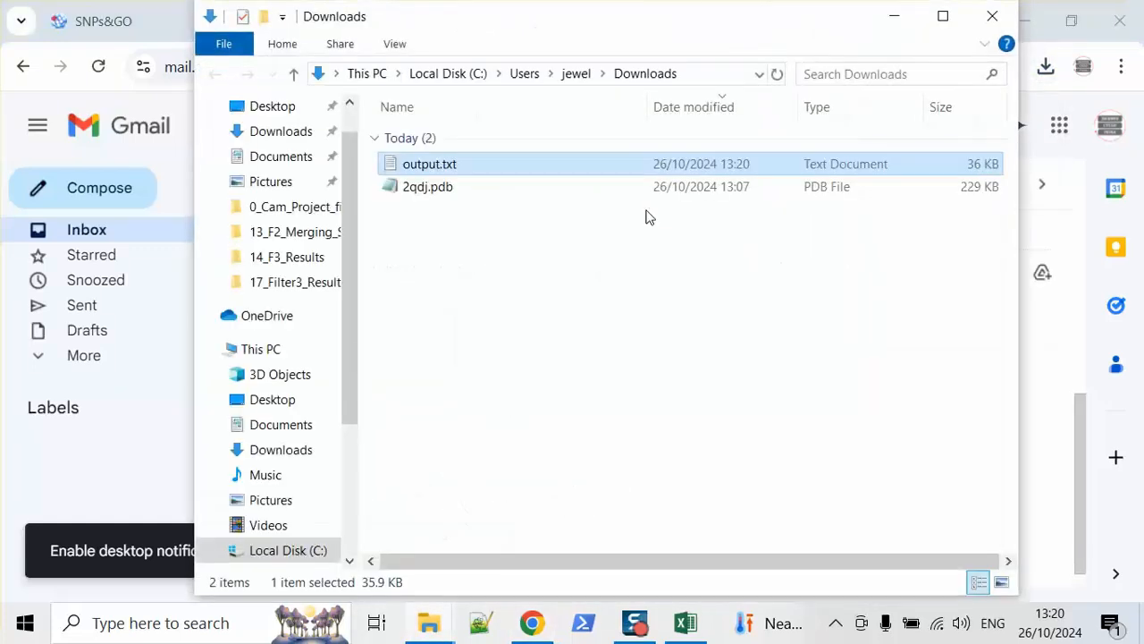
Step: Paste output.txt into the SNP_Analysis > 17_Filter3_Results folder
left_click(993, 16)
left_click(1026, 27)
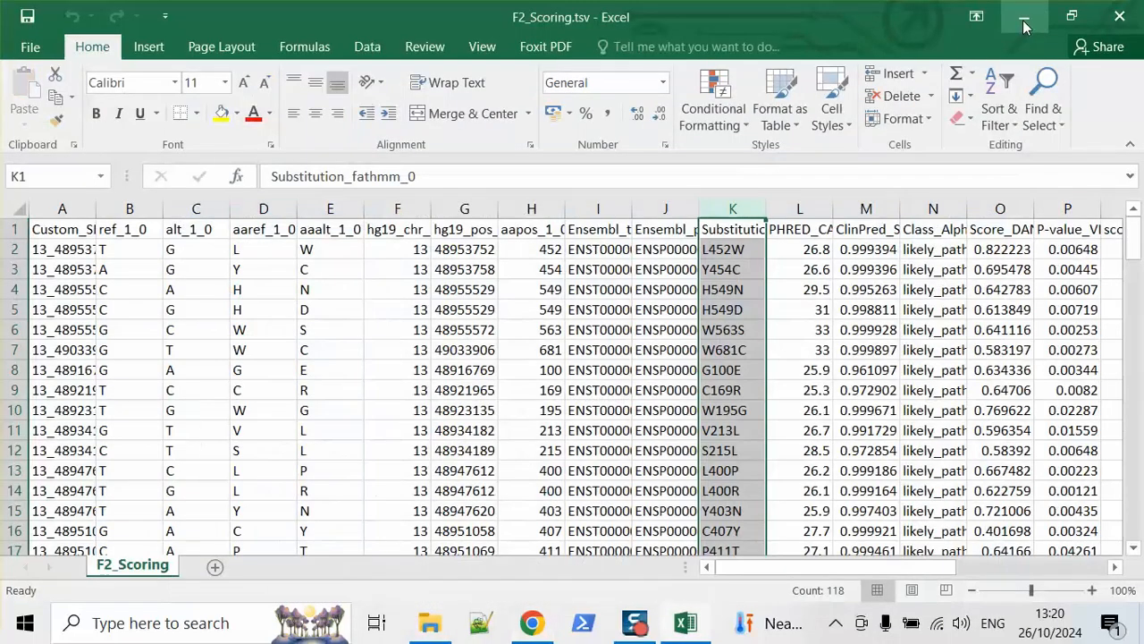
left_click(1023, 16)
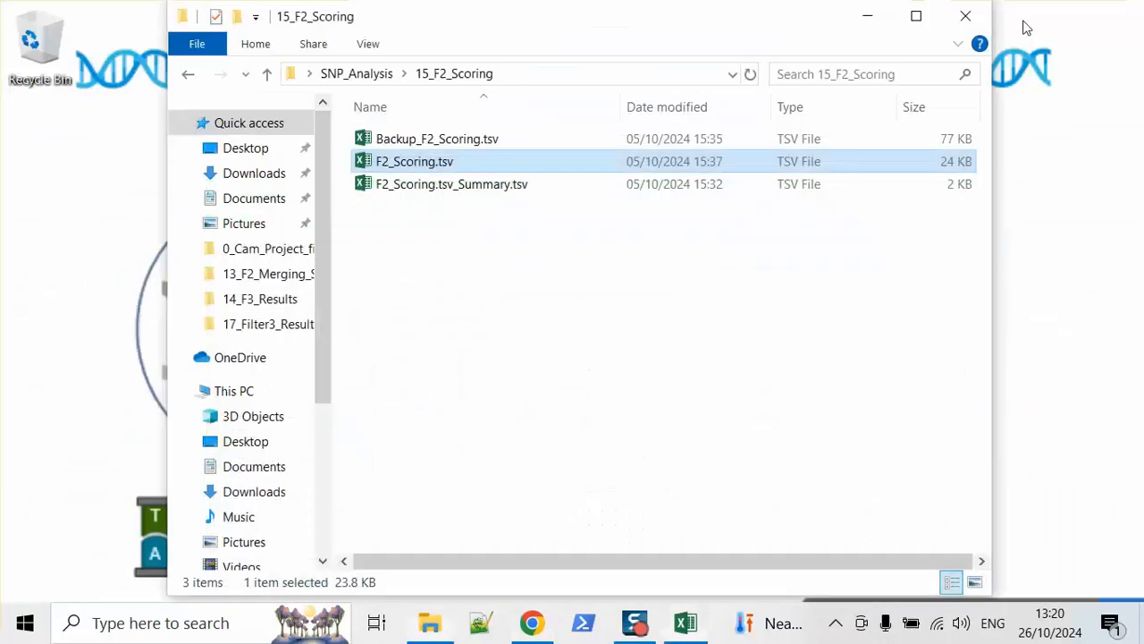
left_click(374, 75)
double_click(467, 497)
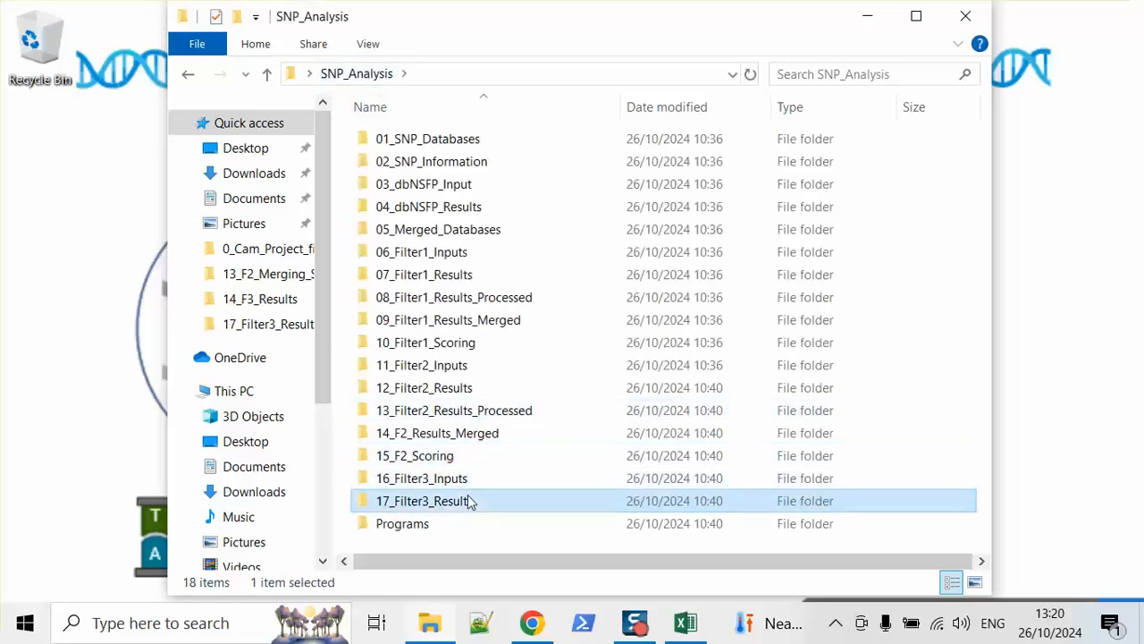
key("ctrl+v")
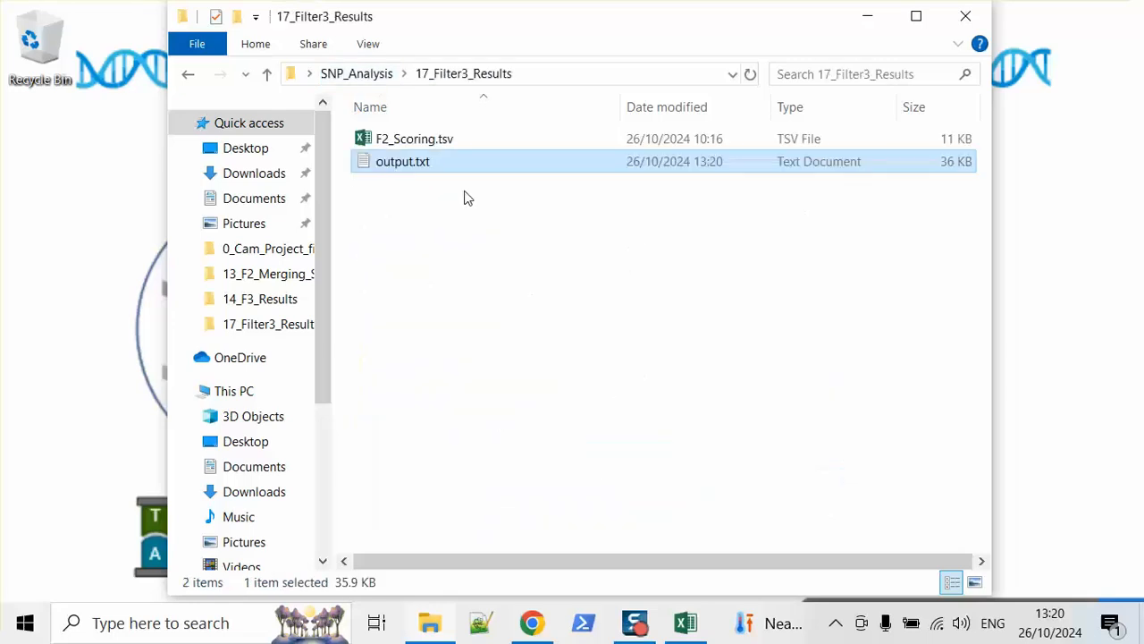
Step: Rename the file to SNPs_GO3d.txt and open it maximized in Notepad
left_click(442, 165)
type("SNPs")
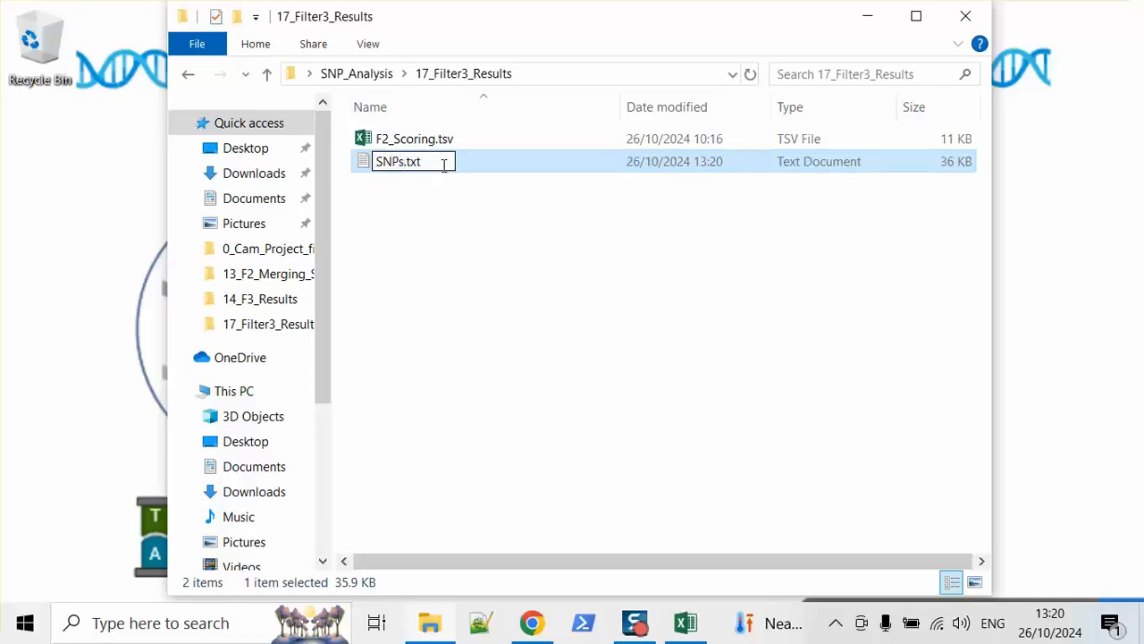
type("_GO")
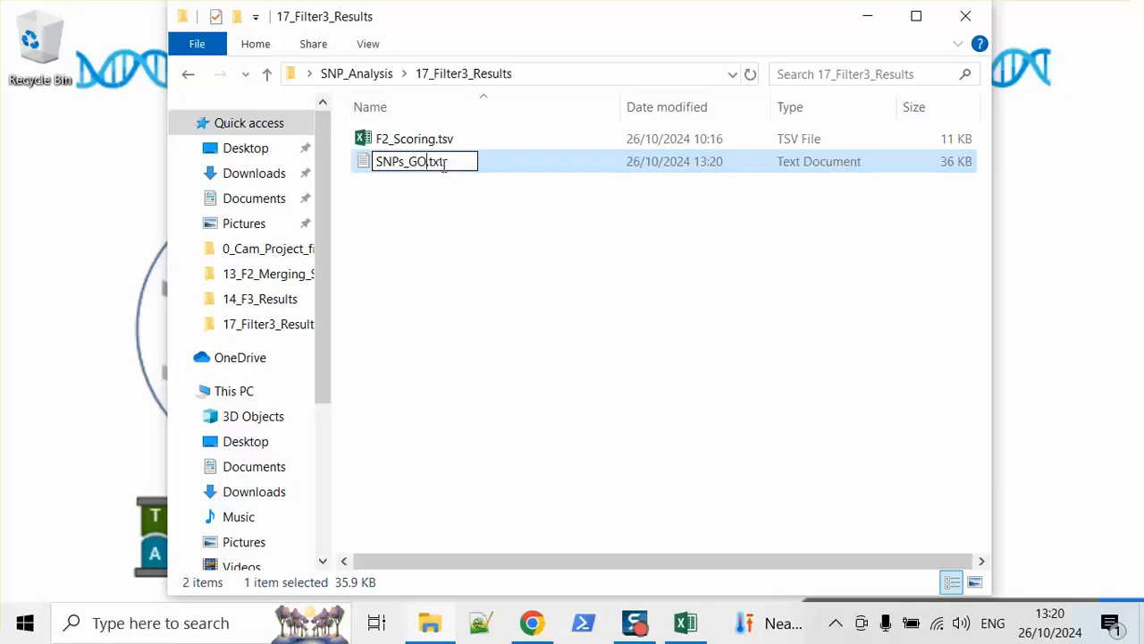
type("3d")
key("Return")
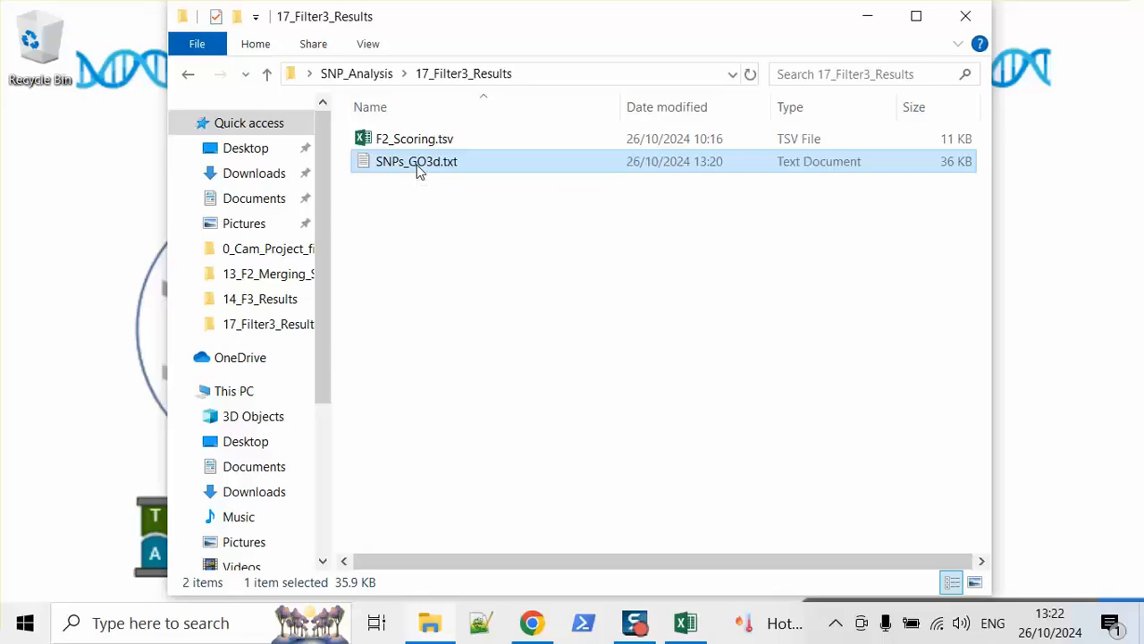
double_click(416, 164)
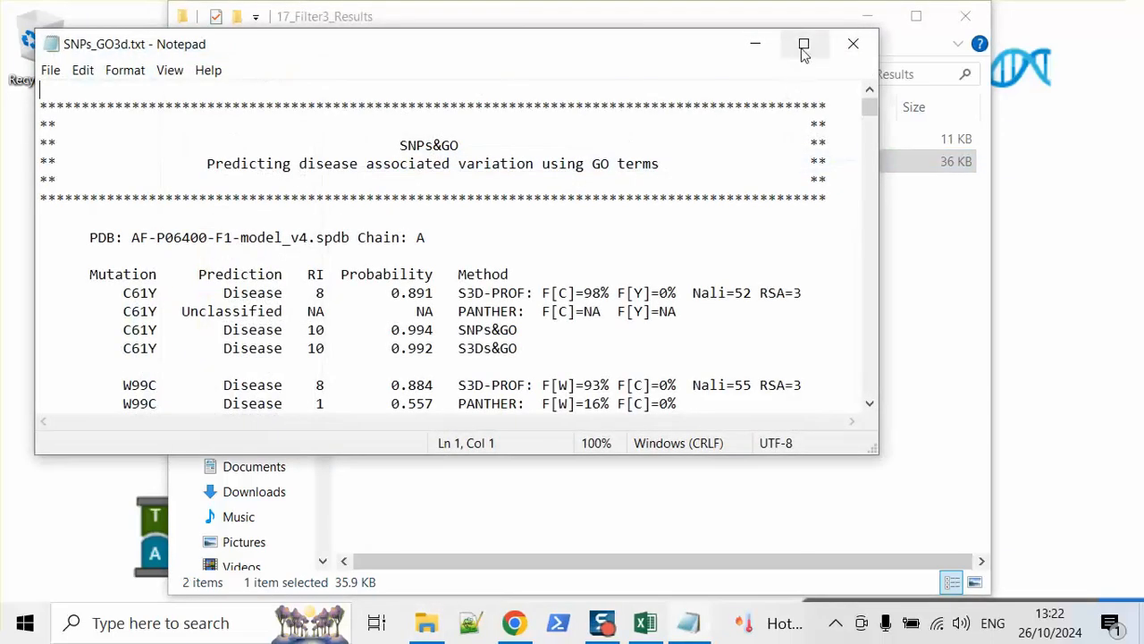
left_click(804, 44)
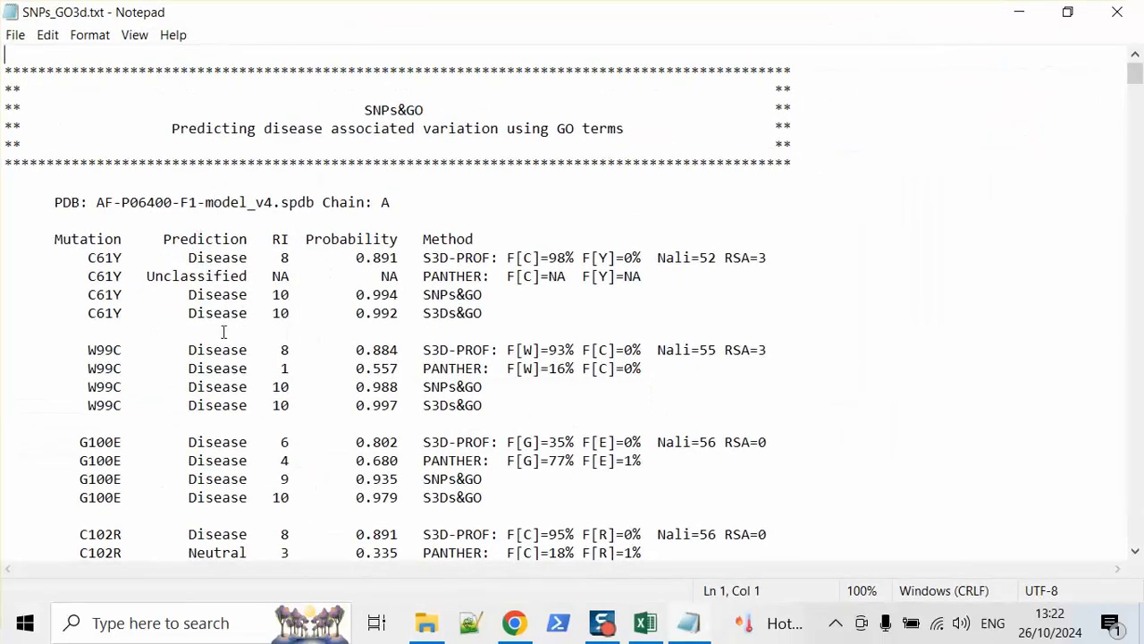